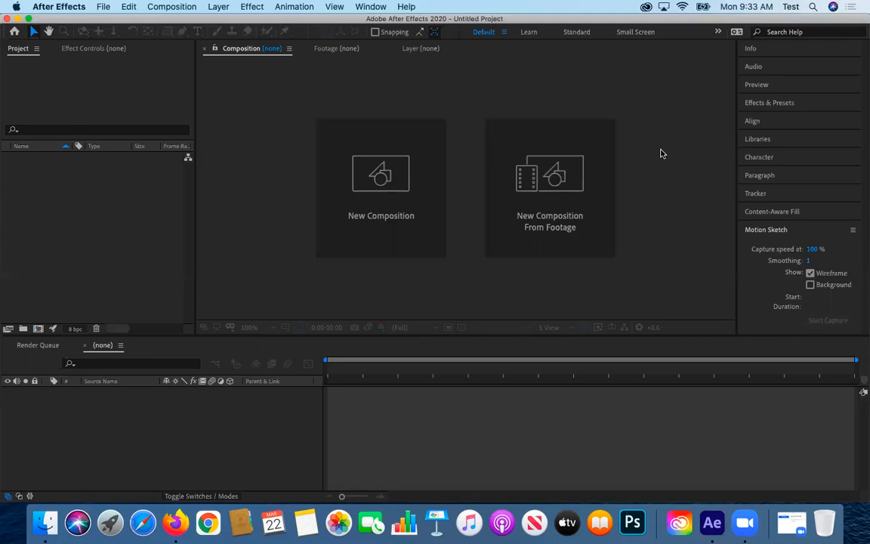
# Step: Create a 1280 x 720 composition at 29.97 fps and add an empty shape layer to it
pyautogui.click(351, 191)
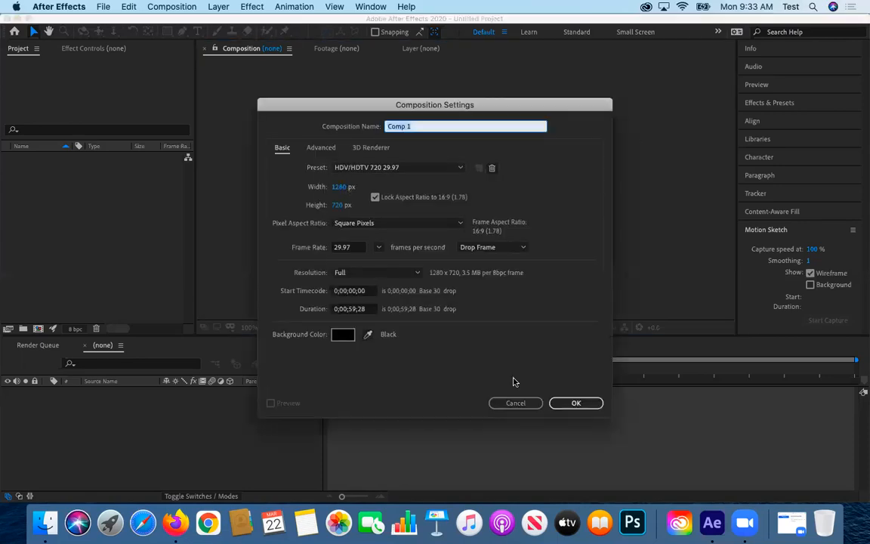
pyautogui.click(568, 404)
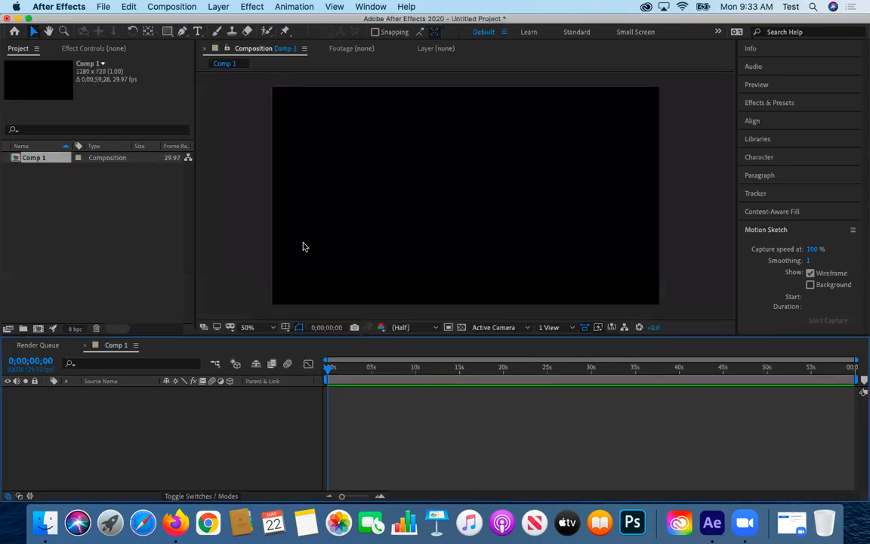
pyautogui.rightClick(88, 423)
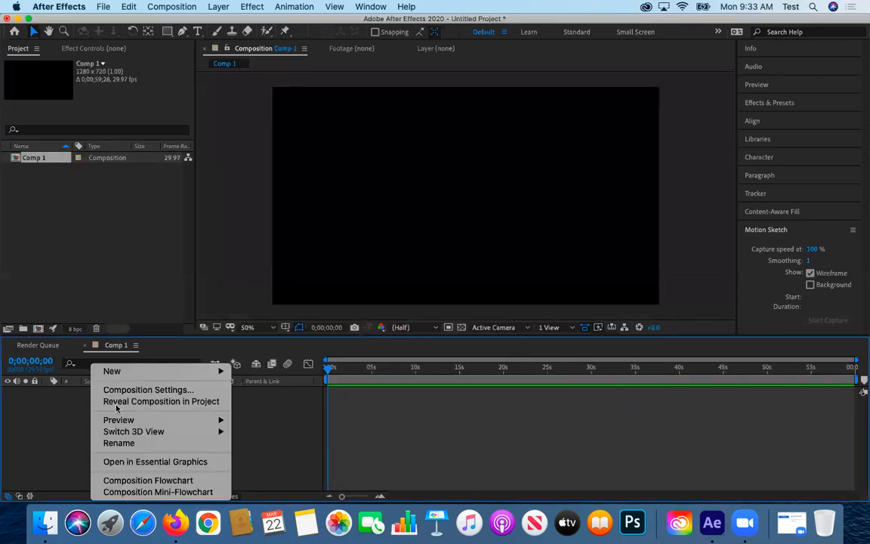
pyautogui.moveTo(128, 371)
pyautogui.click(304, 450)
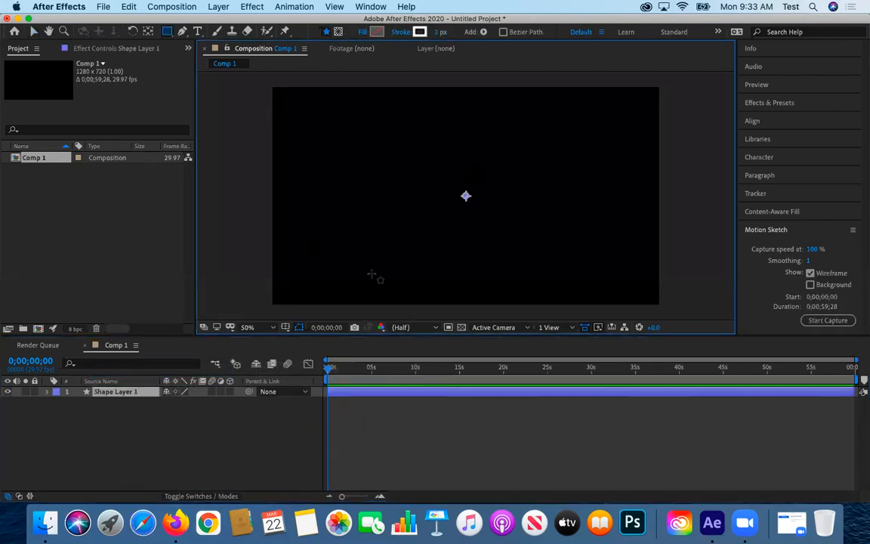
# Step: Draw a closed, curved four-point path across the composition on the shape layer with the Pen tool
pyautogui.click(181, 31)
pyautogui.click(339, 197)
pyautogui.moveTo(373, 129); pyautogui.dragTo(373, 105)
pyautogui.click(528, 135)
pyautogui.moveTo(530, 138); pyautogui.dragTo(531, 170)
pyautogui.moveTo(576, 274); pyautogui.dragTo(647, 272)
pyautogui.moveTo(340, 200); pyautogui.dragTo(389, 248)
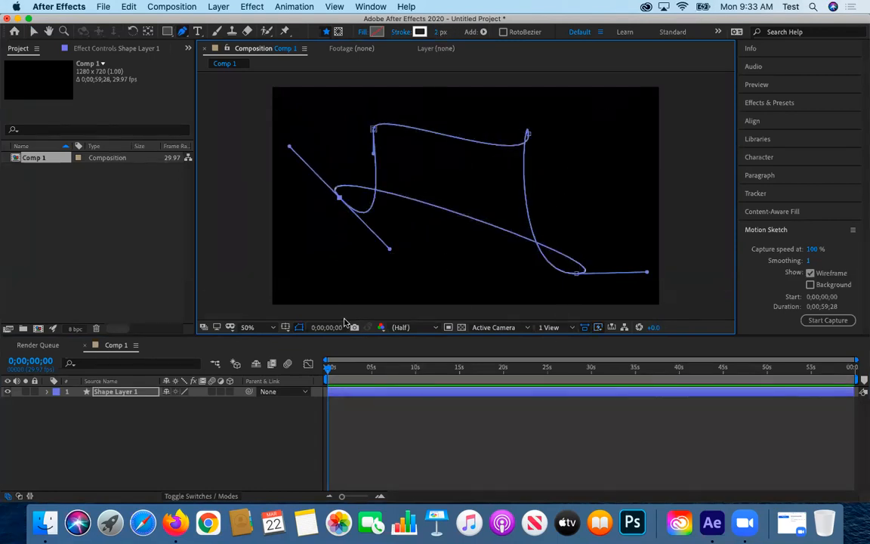
pyautogui.click(349, 405)
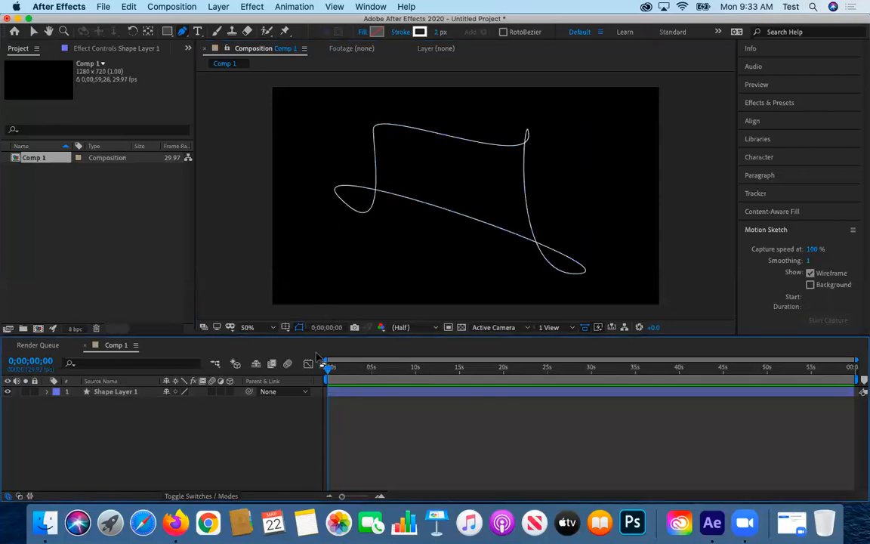
# Step: Return to the Selection tool and reveal the shape layer's Transform properties
pyautogui.click(33, 31)
pyautogui.click(497, 180)
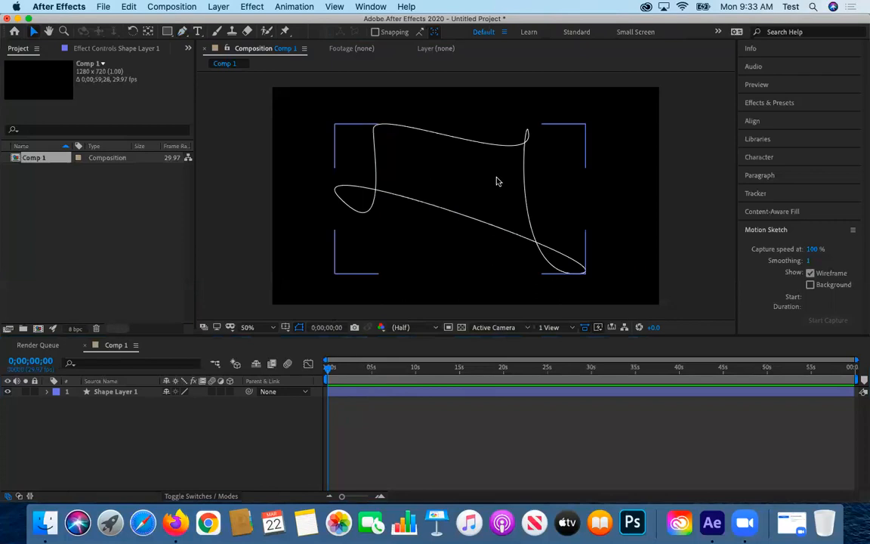
pyautogui.click(314, 220)
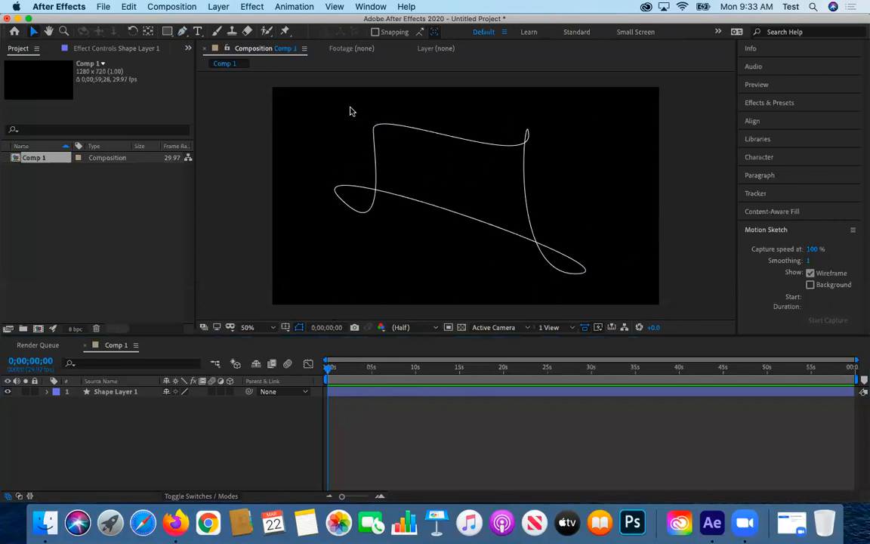
pyautogui.click(49, 393)
pyautogui.click(49, 392)
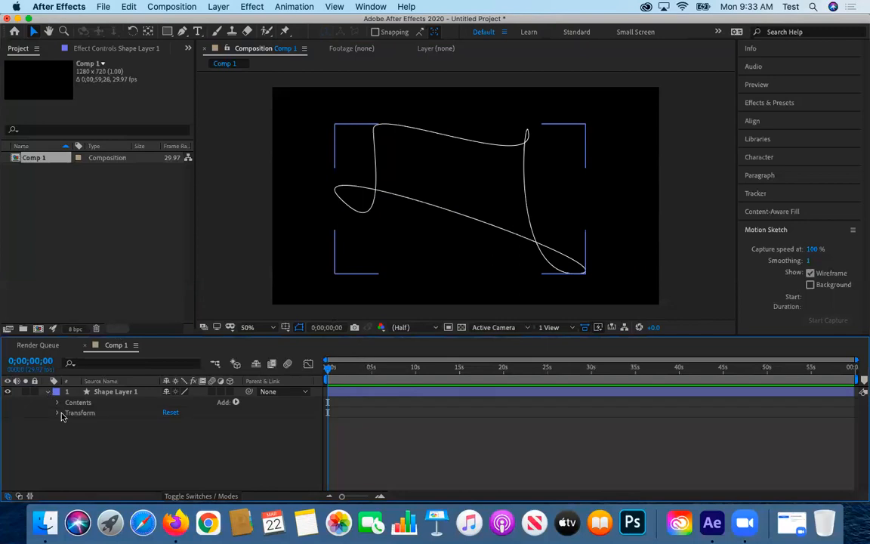
pyautogui.click(58, 413)
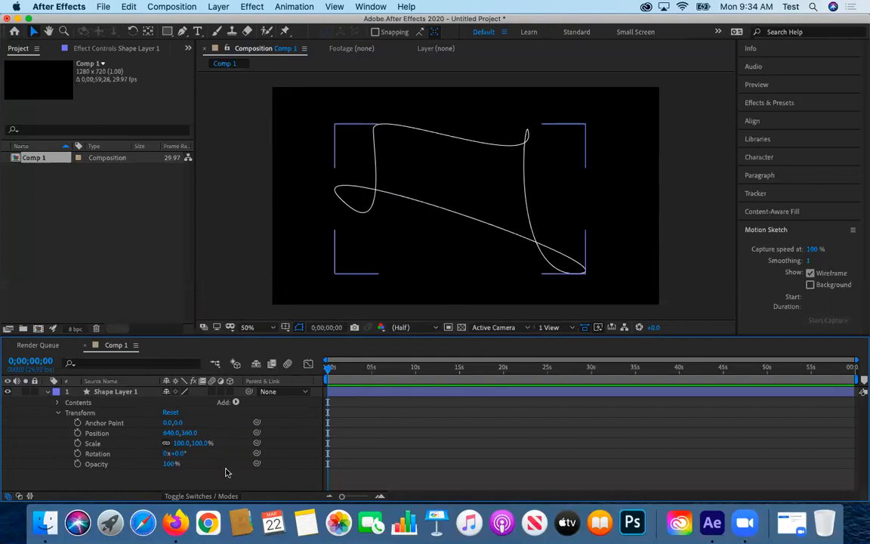
# Step: Turn the shape layer into a 3D layer and show its expanded Transform properties
pyautogui.click(214, 496)
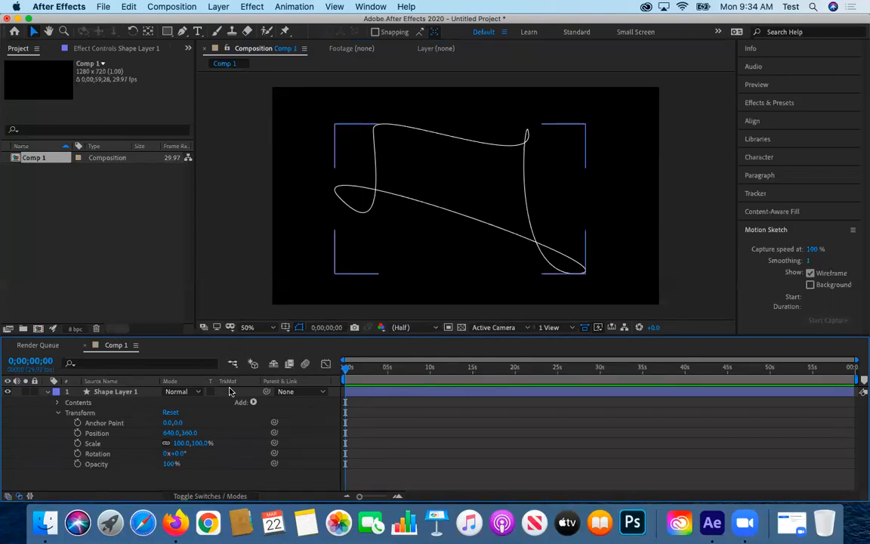
pyautogui.click(213, 495)
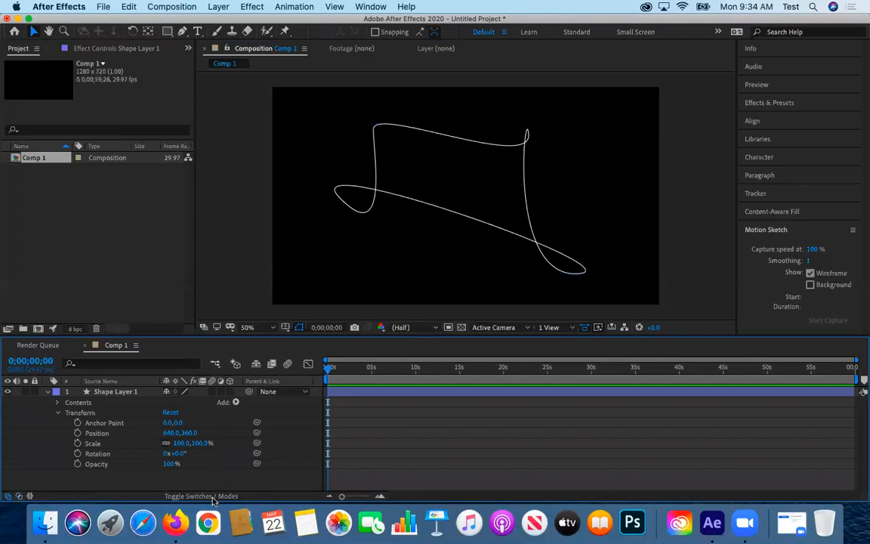
pyautogui.click(229, 391)
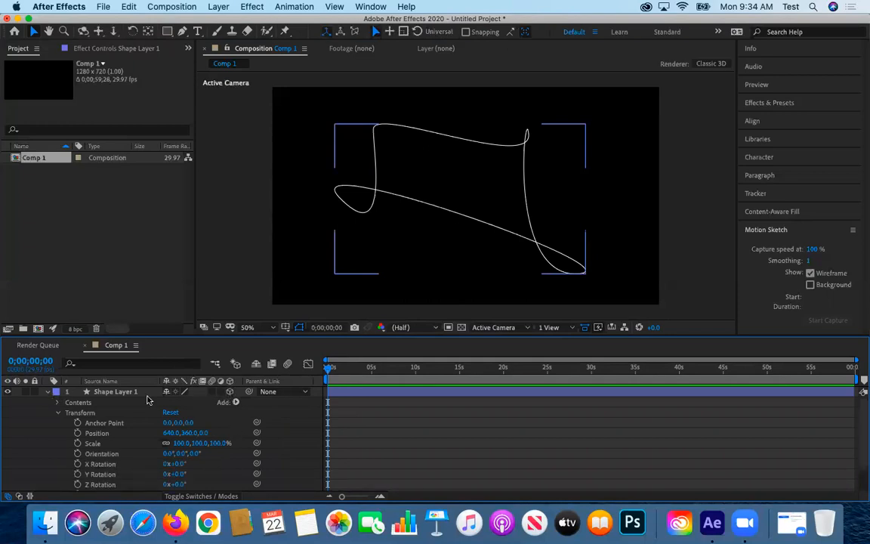
pyautogui.click(48, 393)
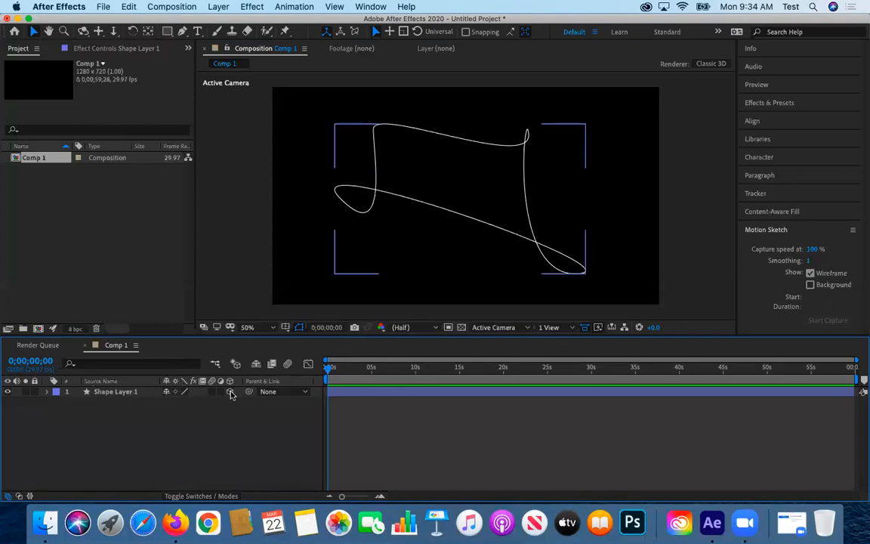
pyautogui.click(47, 392)
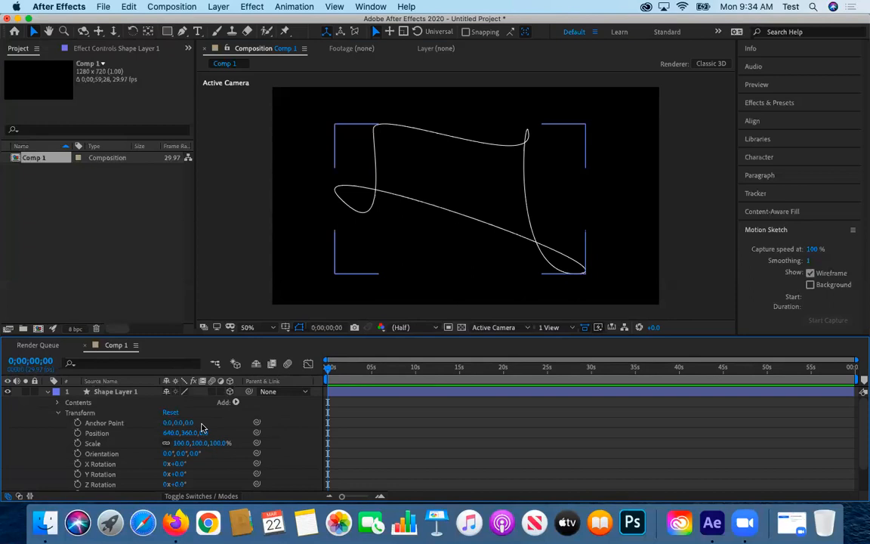
# Step: Push the shape layer back in depth to a Z position of 241
pyautogui.moveTo(203, 432); pyautogui.dragTo(273, 440)
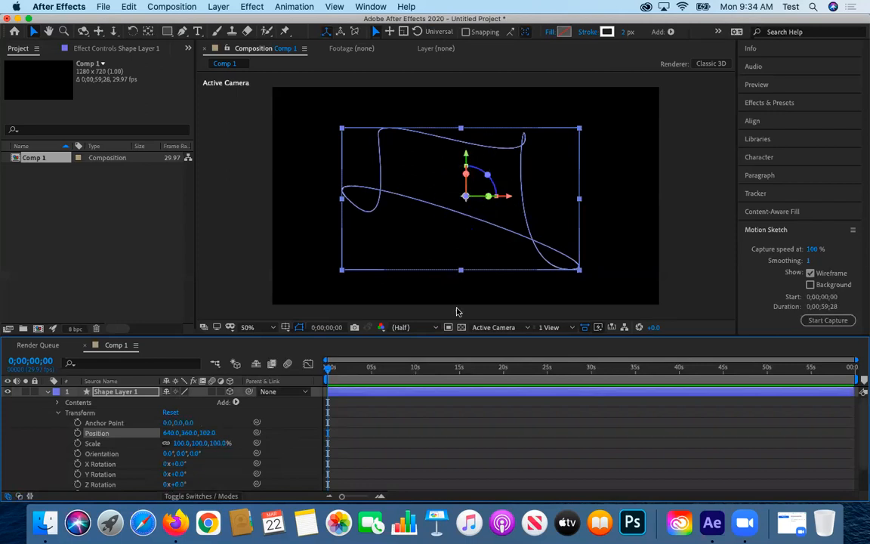
pyautogui.moveTo(206, 432); pyautogui.dragTo(301, 442)
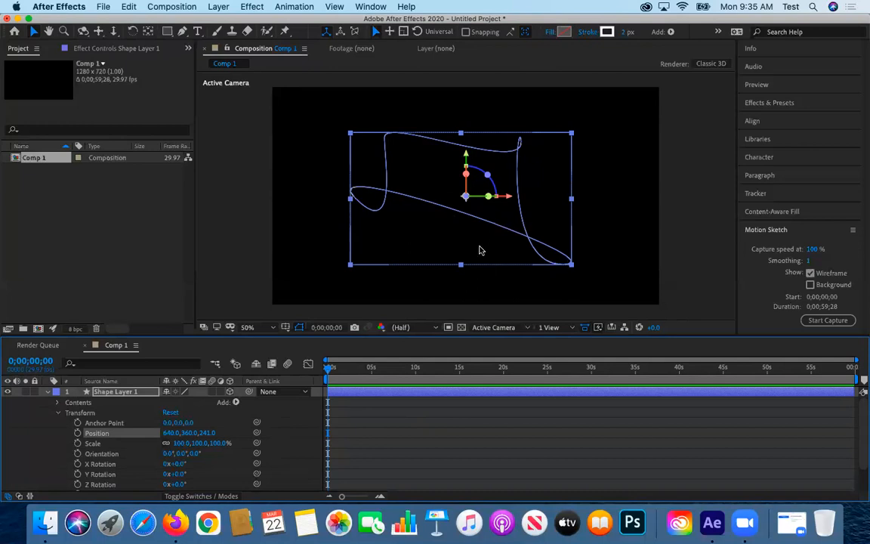
# Step: Switch the composition to Top view and move the shape layer along its Z axis to a Z position of 221
pyautogui.click(514, 328)
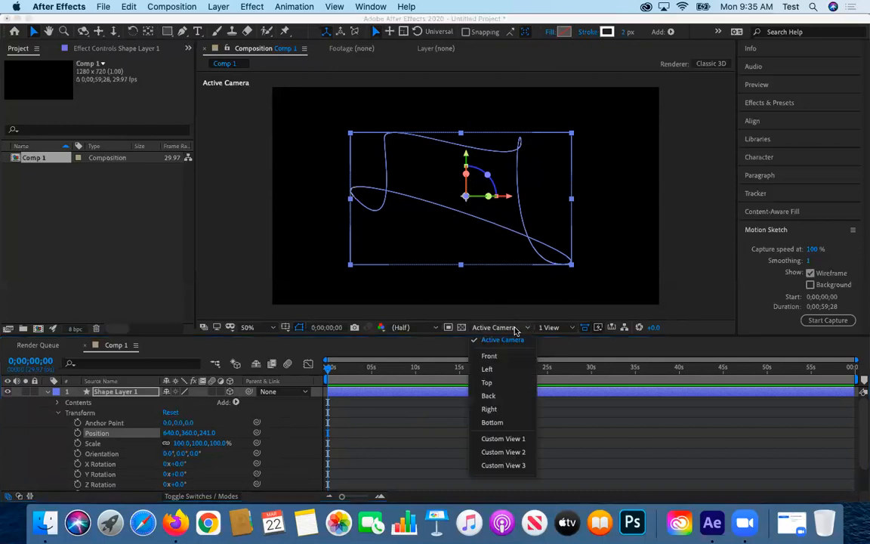
pyautogui.click(489, 382)
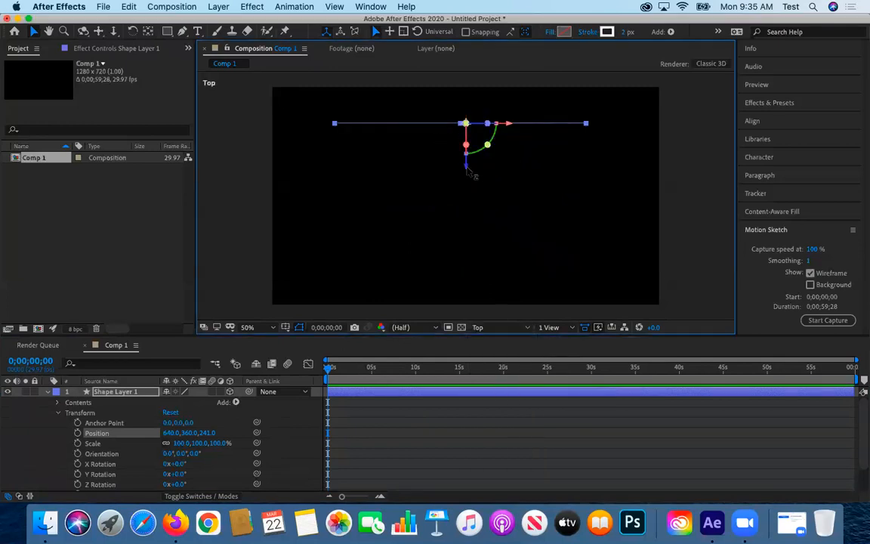
pyautogui.moveTo(466, 167)
pyautogui.mouseDown()
pyautogui.moveTo(469, 272)
pyautogui.moveTo(469, 166)
pyautogui.moveTo(474, 187)
pyautogui.moveTo(470, 174)
pyautogui.mouseUp()
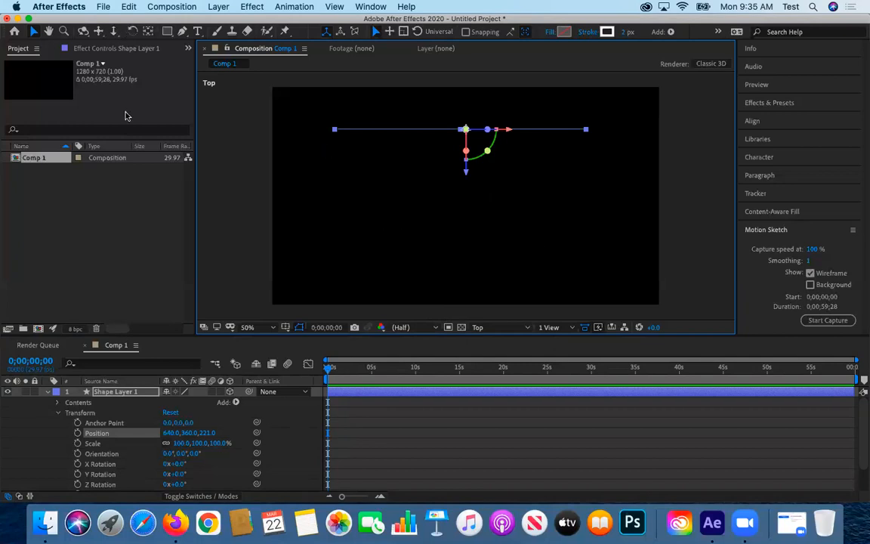
# Step: Add a One-Node Camera with the 50mm preset to the composition
pyautogui.click(224, 6)
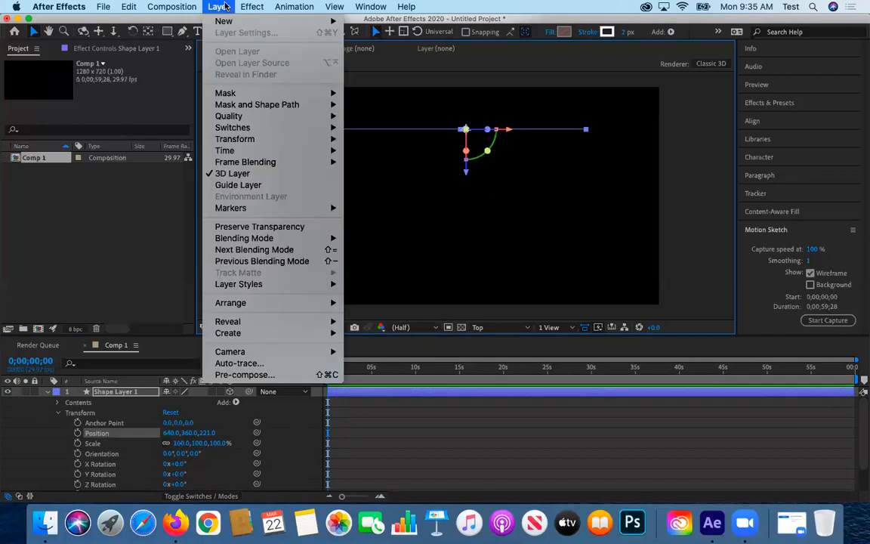
pyautogui.moveTo(104, 6)
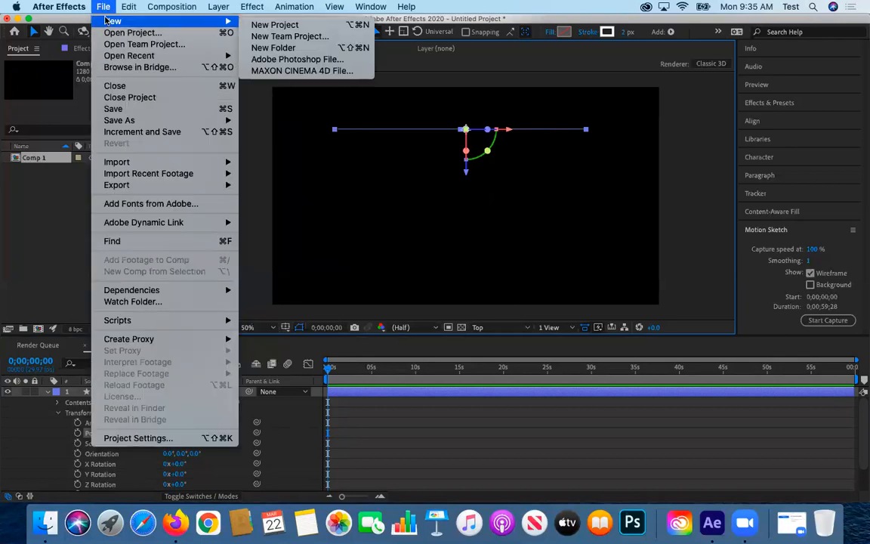
pyautogui.moveTo(172, 7)
pyautogui.moveTo(219, 7)
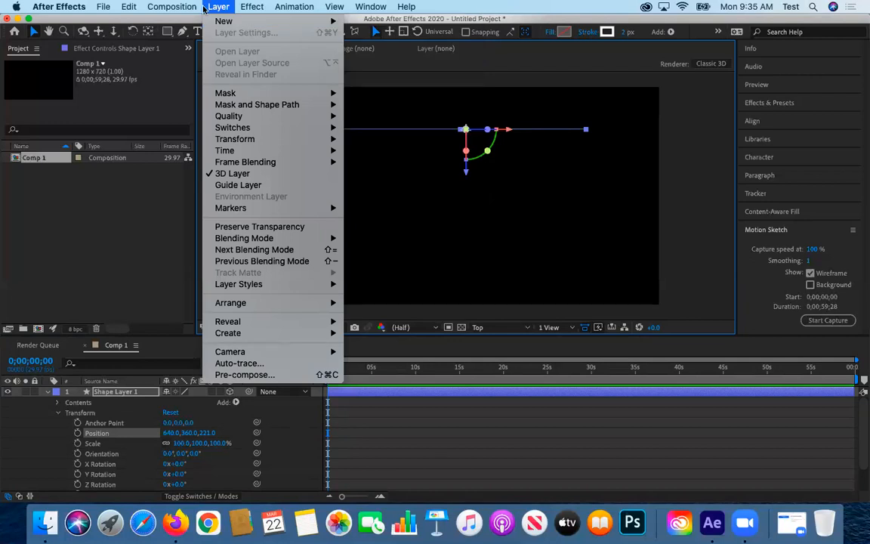
pyautogui.moveTo(273, 21)
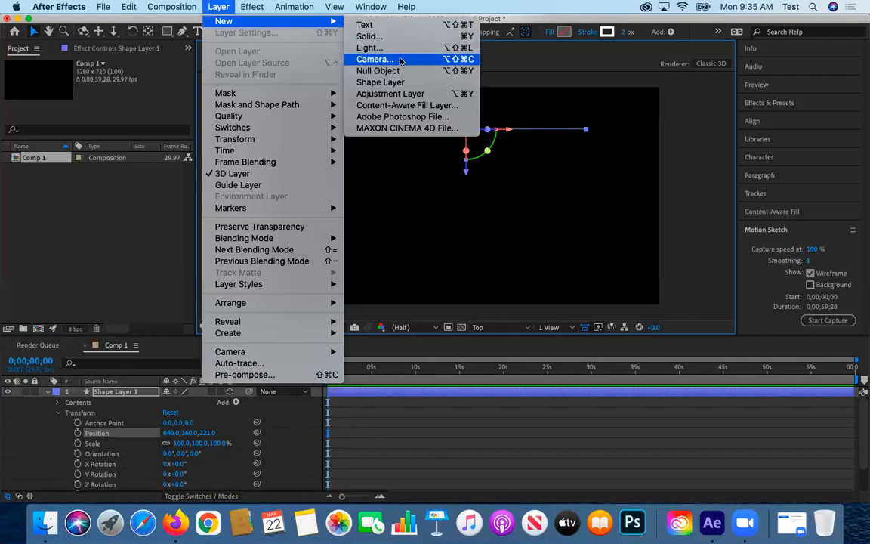
pyautogui.click(397, 60)
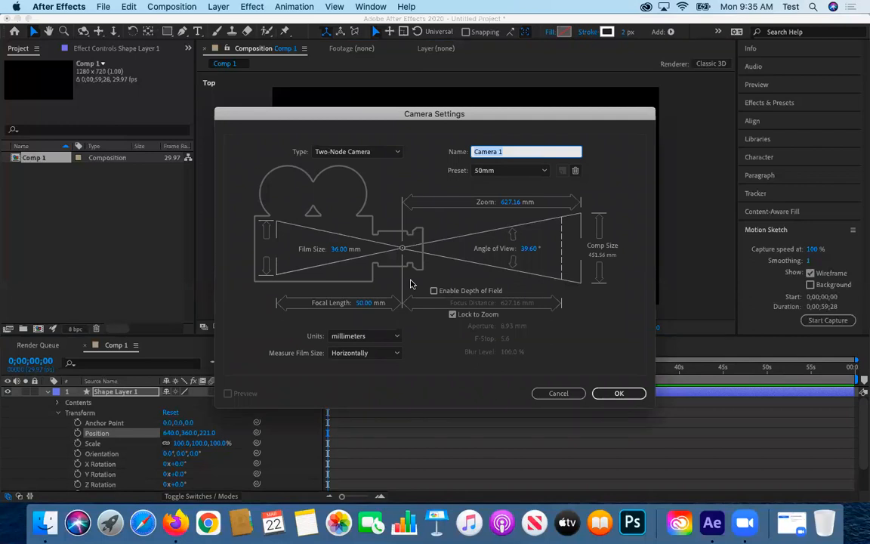
pyautogui.click(369, 153)
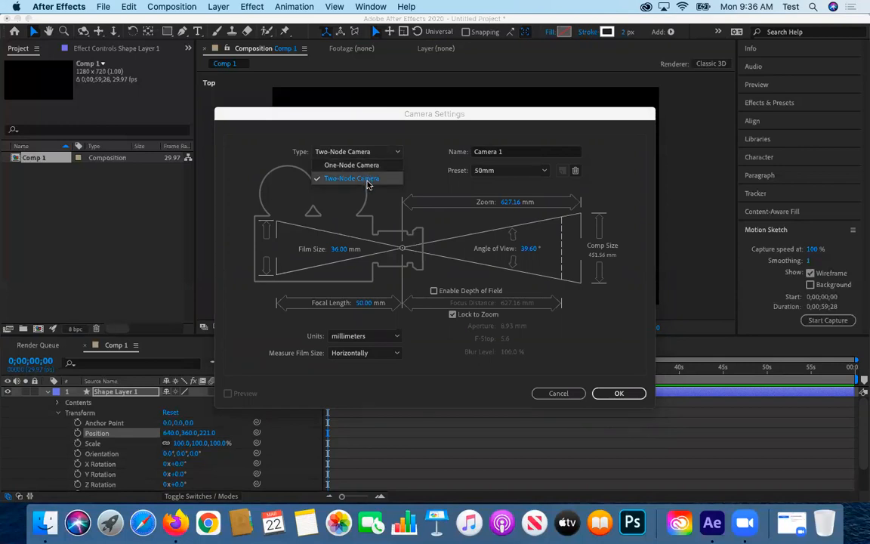
pyautogui.click(368, 179)
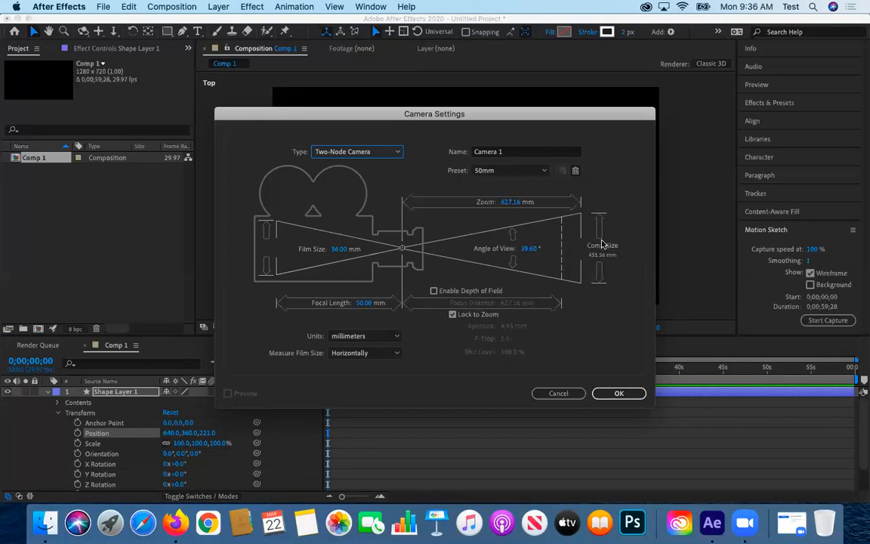
pyautogui.click(383, 154)
pyautogui.click(341, 164)
pyautogui.click(615, 393)
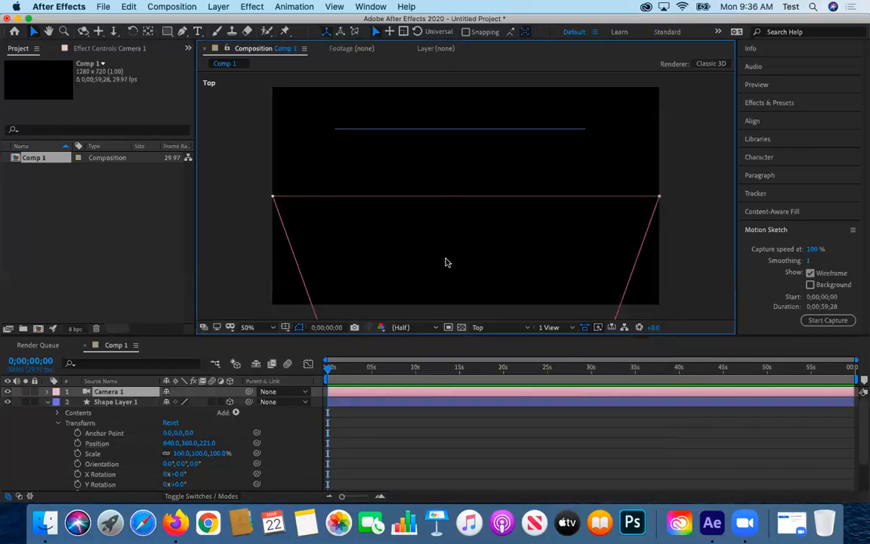
# Step: Examine the whole camera and its field of view relative to the shape layer in Top view
pyautogui.press(',')
pyautogui.press(',')
pyautogui.press(',')
pyautogui.press(',')
pyautogui.press(',')
pyautogui.press(',')
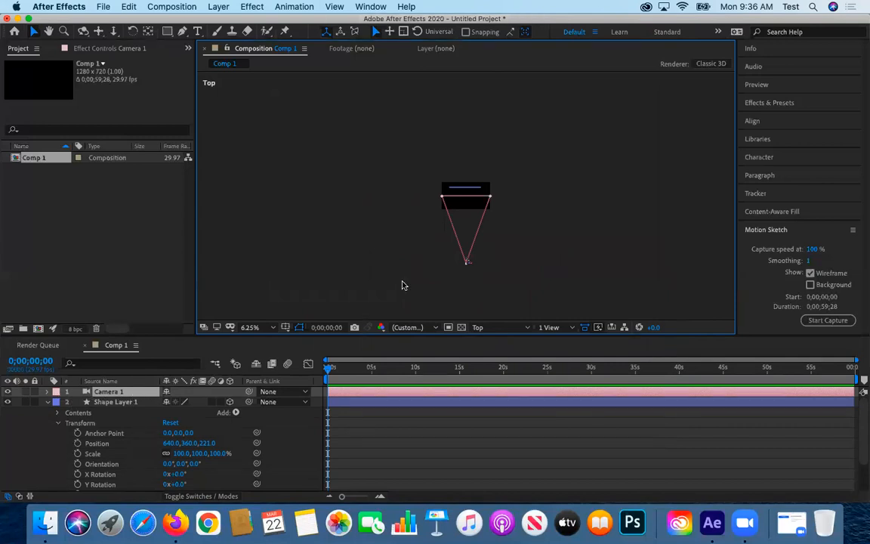
pyautogui.press('.')
pyautogui.click(48, 31)
pyautogui.moveTo(390, 246); pyautogui.dragTo(380, 170)
pyautogui.scroll(1, 462, 290)
pyautogui.moveTo(462, 290); pyautogui.dragTo(455, 212)
pyautogui.scroll(1, 451, 245)
pyautogui.scroll(1, 388, 272)
pyautogui.scroll(-1, 385, 263)
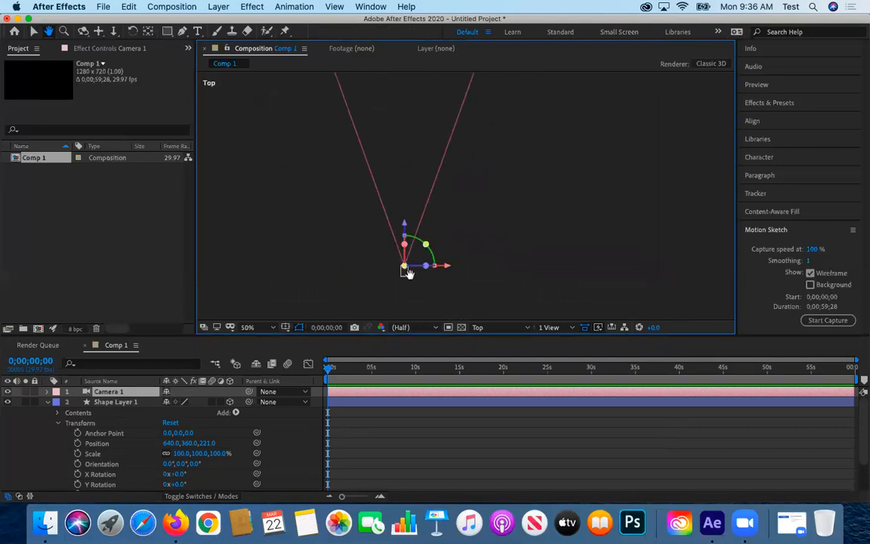
pyautogui.scroll(-1, 437, 259)
pyautogui.moveTo(450, 161); pyautogui.dragTo(452, 276)
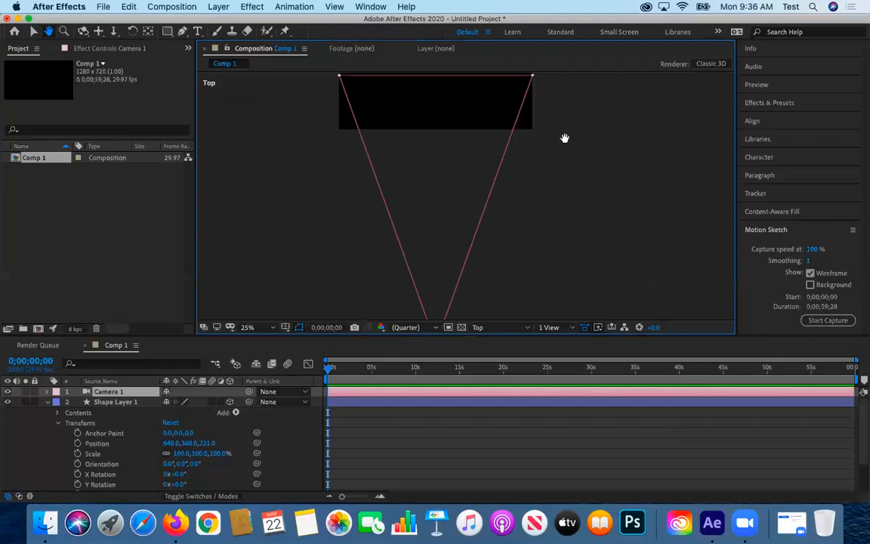
pyautogui.press(',')
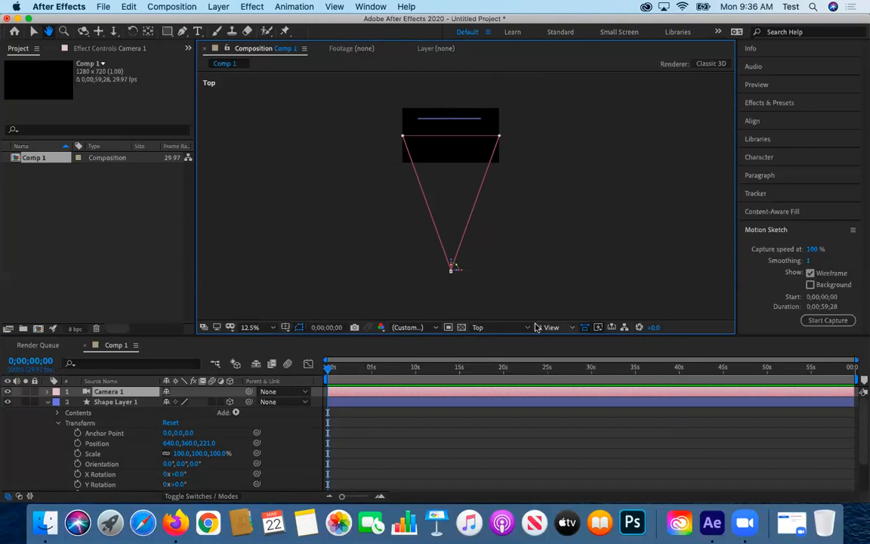
# Step: Split the composition viewer into two side-by-side views with the 2 Views - Horizontal layout
pyautogui.click(493, 329)
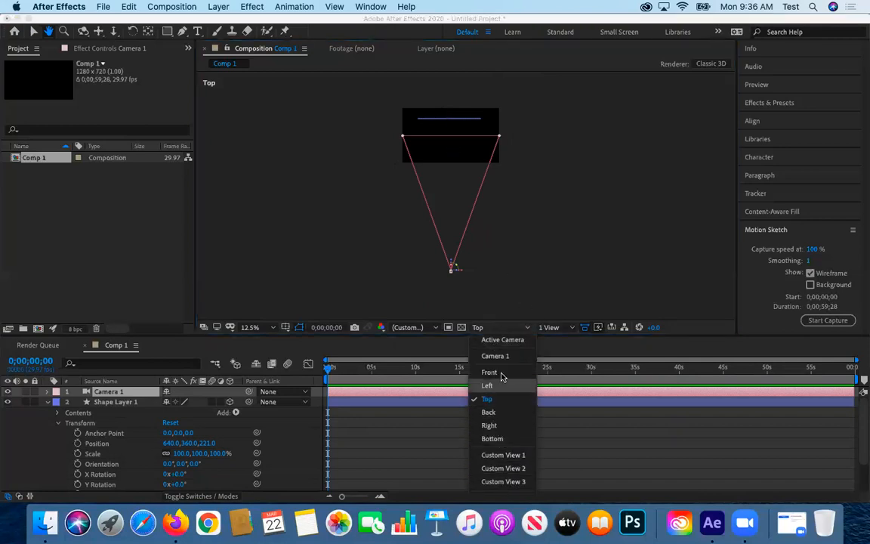
pyautogui.click(552, 328)
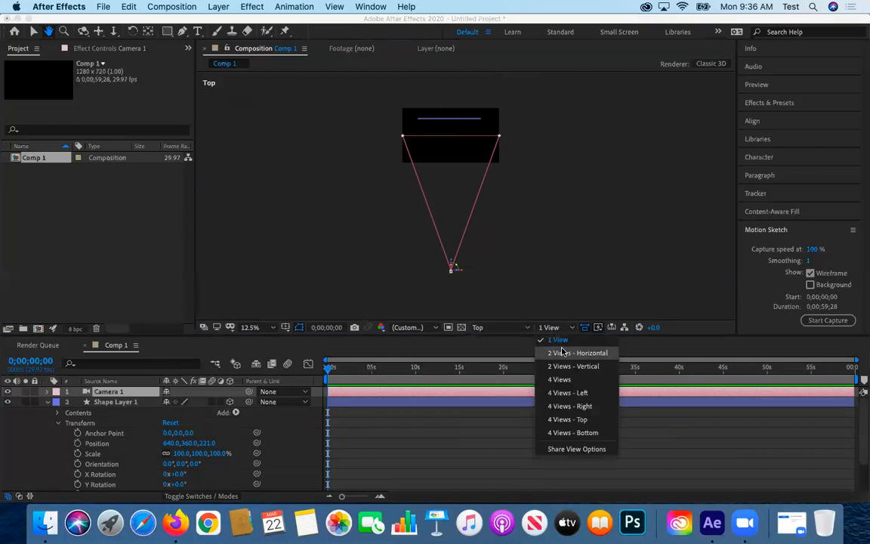
pyautogui.click(559, 353)
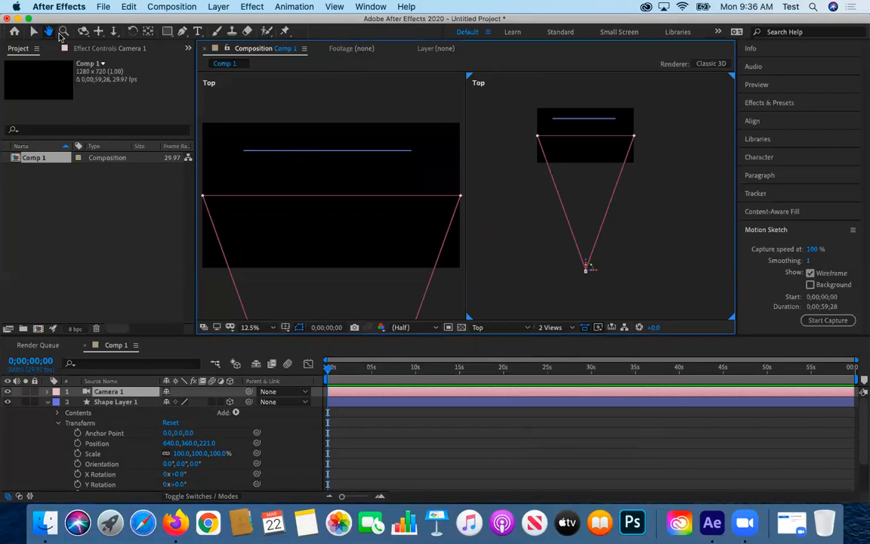
# Step: Switch the second composition view from Top to Active Camera and fit the whole frame inside it
pyautogui.click(33, 31)
pyautogui.click(320, 101)
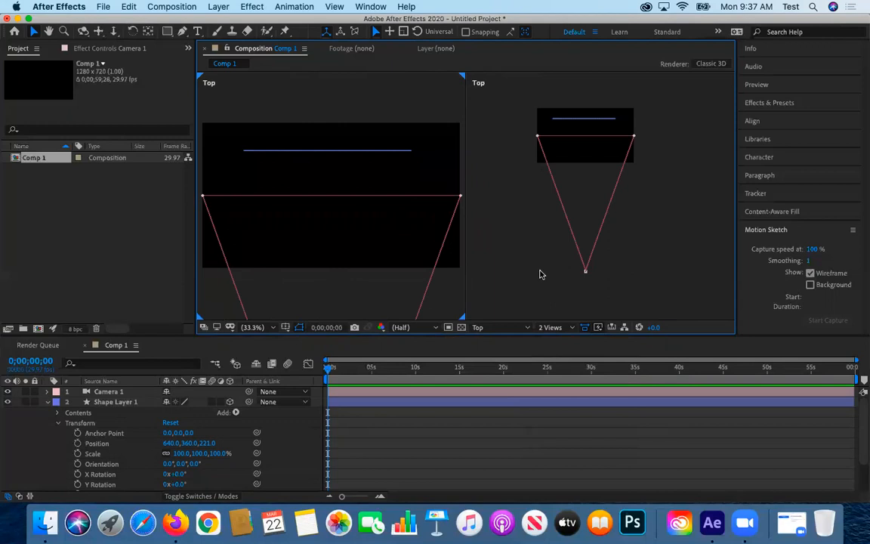
pyautogui.click(539, 274)
pyautogui.click(498, 327)
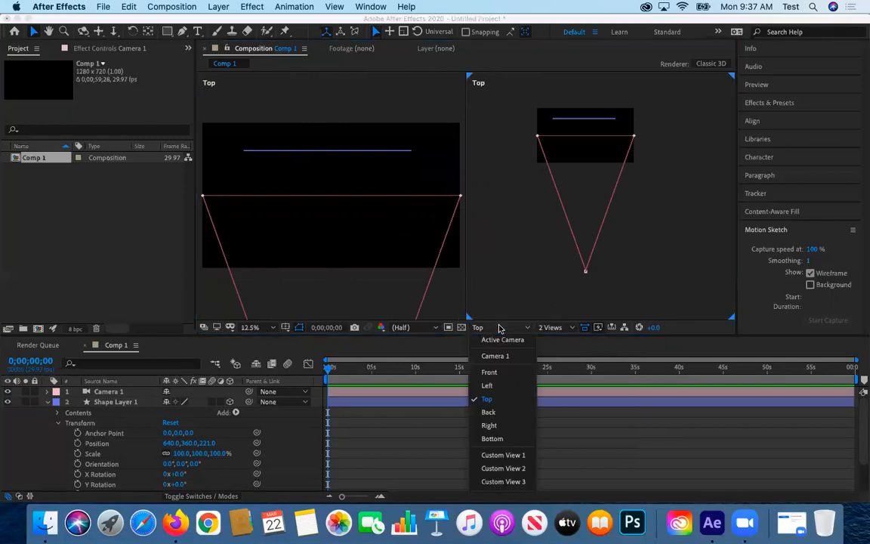
pyautogui.click(502, 339)
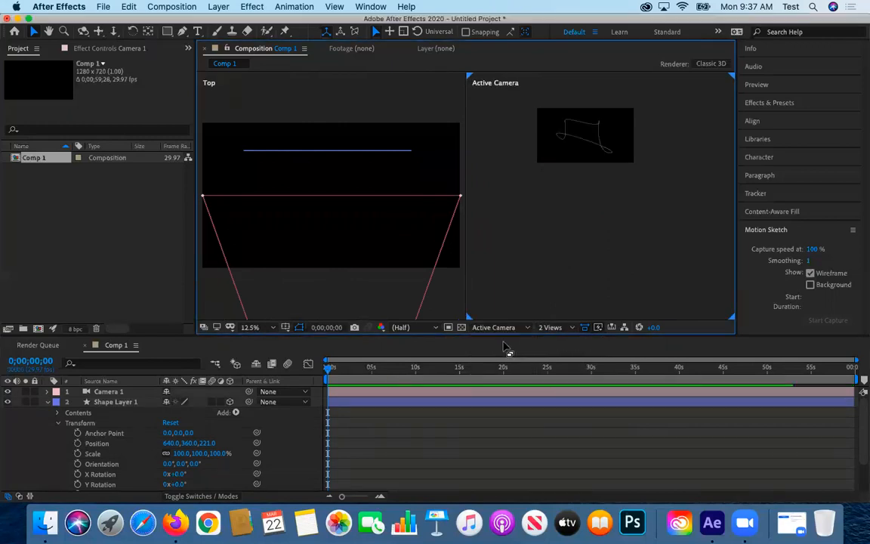
pyautogui.scroll(2, 574, 109)
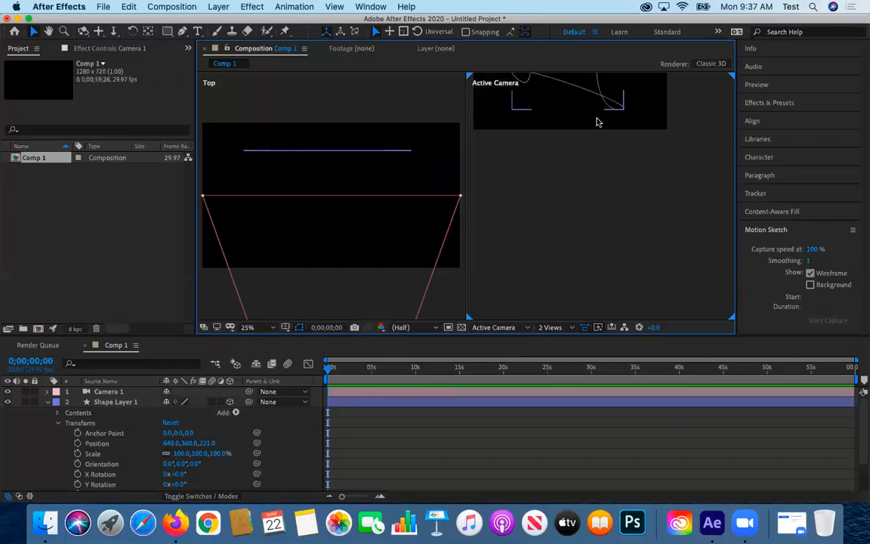
pyautogui.click(48, 31)
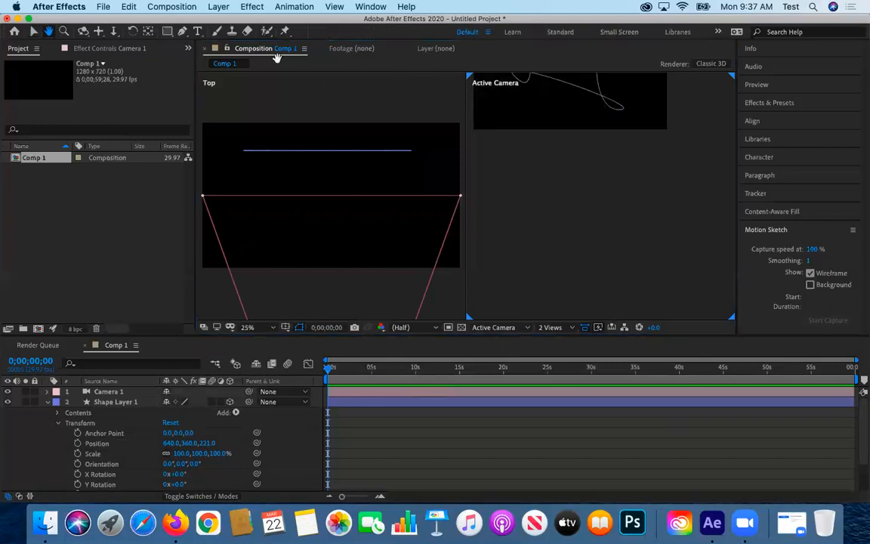
pyautogui.moveTo(588, 136); pyautogui.dragTo(588, 200)
pyautogui.scroll(2, 566, 188)
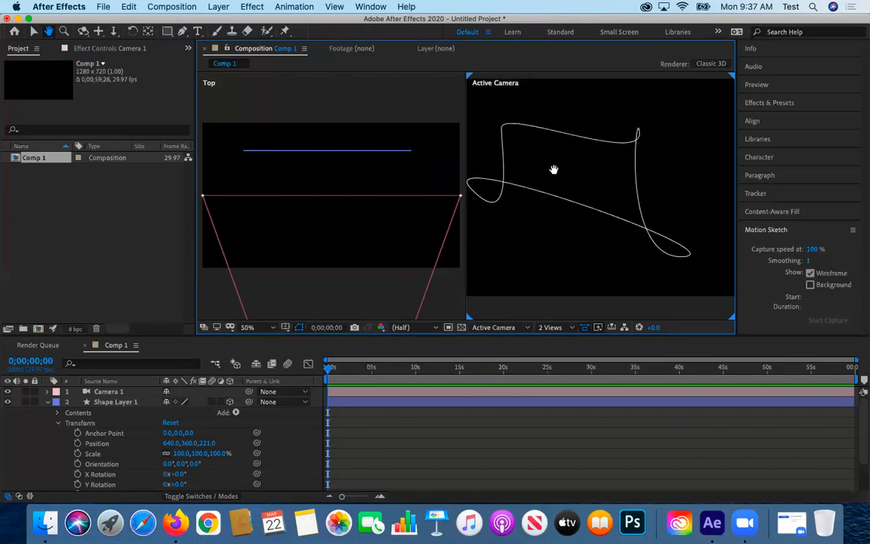
pyautogui.scroll(-2, 634, 217)
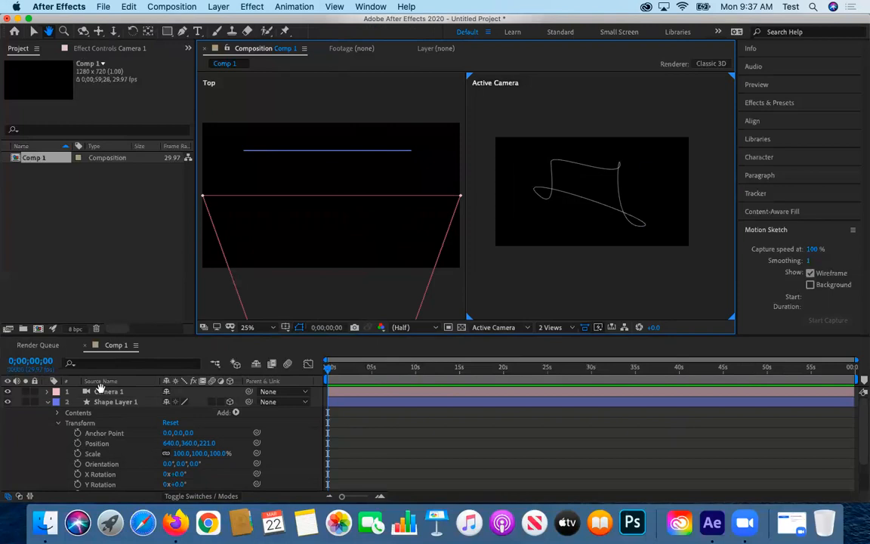
# Step: Reveal the camera's rotation properties and set its Y Rotation to 1°
pyautogui.click(117, 403)
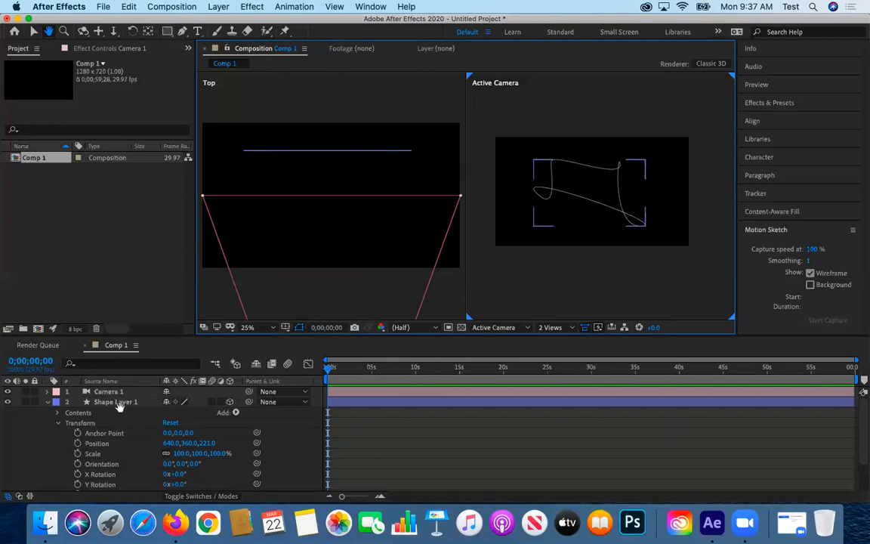
pyautogui.click(528, 225)
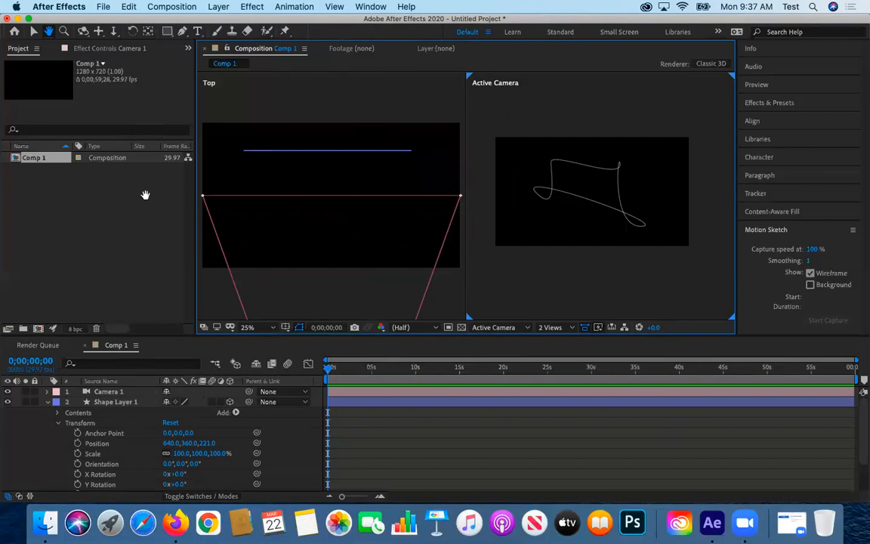
pyautogui.click(91, 394)
pyautogui.scroll(-2, 320, 236)
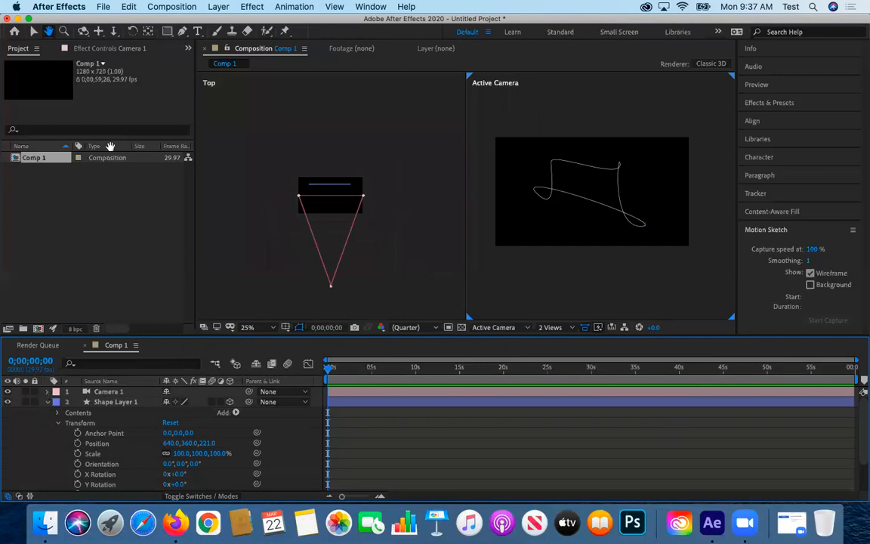
pyautogui.click(33, 31)
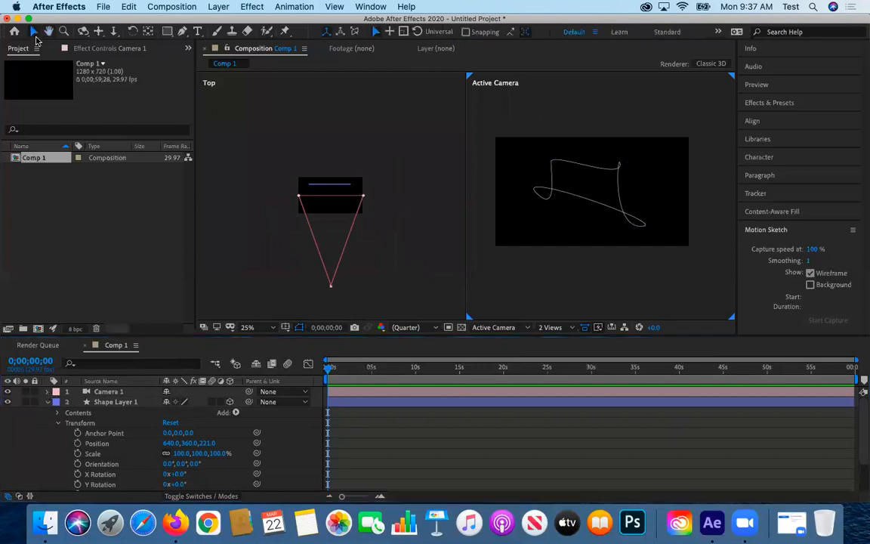
pyautogui.click(48, 391)
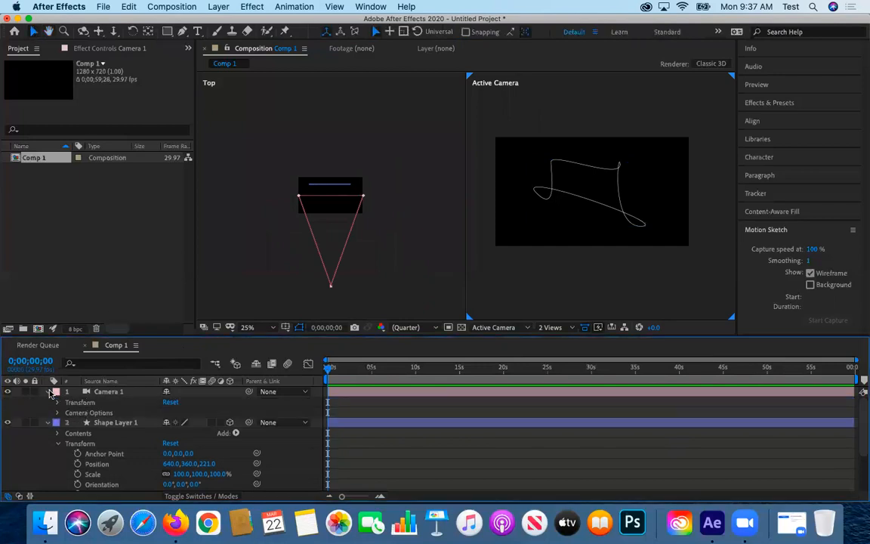
pyautogui.click(113, 392)
pyautogui.press('r')
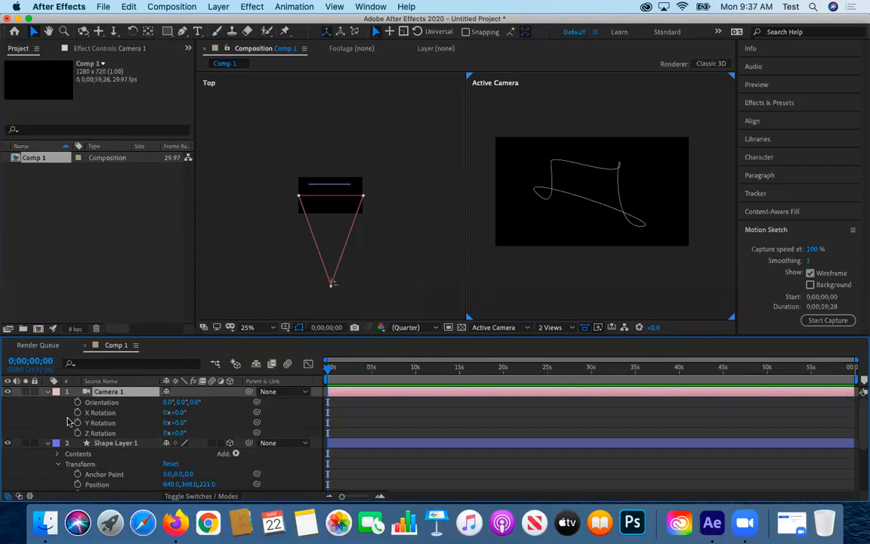
pyautogui.moveTo(173, 422)
pyautogui.mouseDown()
pyautogui.moveTo(155, 422)
pyautogui.moveTo(174, 422)
pyautogui.mouseUp()
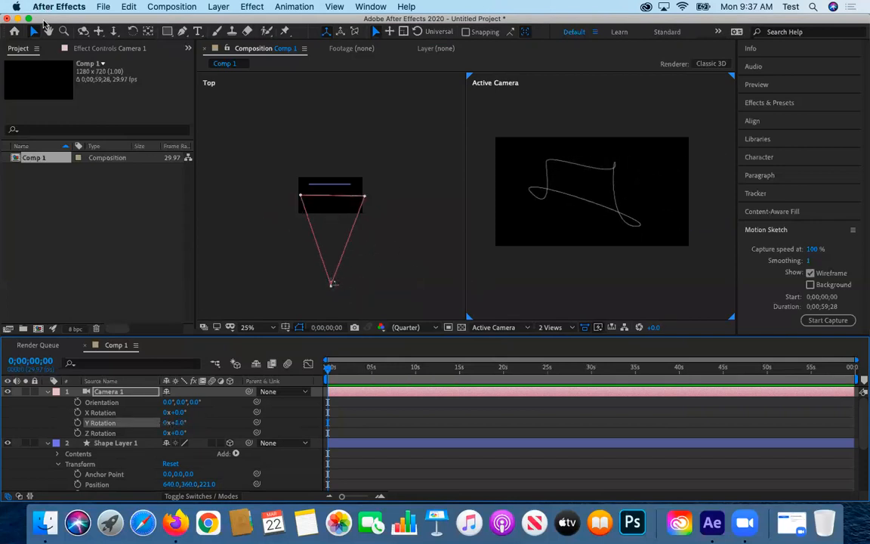
# Step: Set the camera's Y Rotation to -26° with the camera body enlarged in the Top view
pyautogui.scroll(1, 412, 291)
pyautogui.click(384, 286)
pyautogui.click(48, 31)
pyautogui.moveTo(382, 267); pyautogui.dragTo(377, 130)
pyautogui.scroll(4, 343, 229)
pyautogui.moveTo(324, 275); pyautogui.dragTo(335, 116)
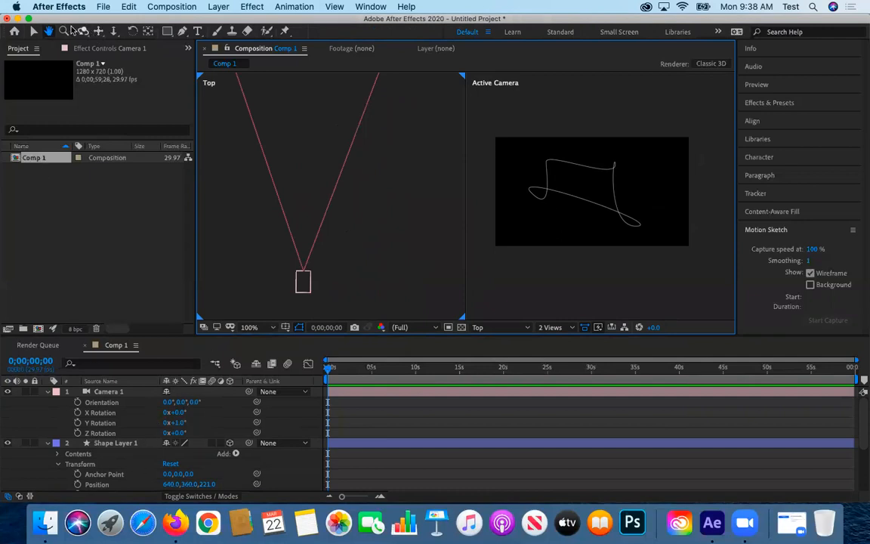
pyautogui.click(33, 31)
pyautogui.moveTo(173, 422); pyautogui.dragTo(154, 425)
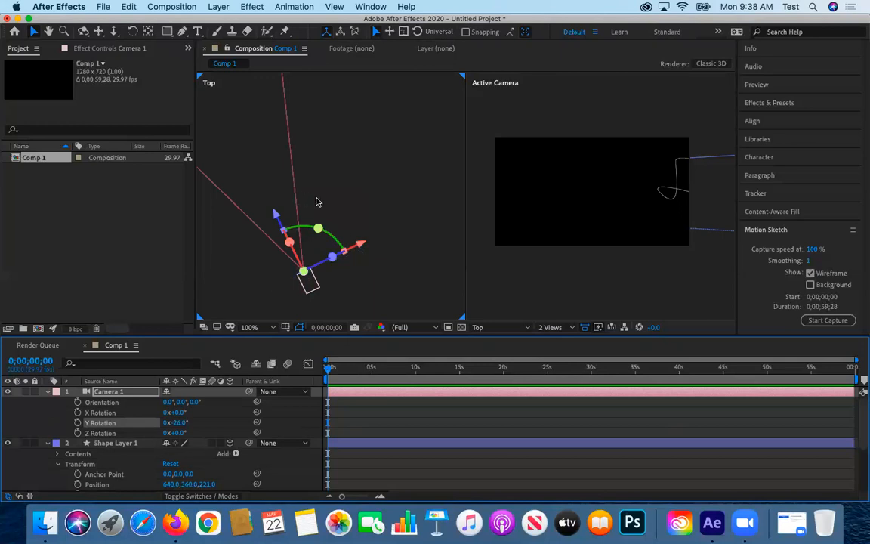
# Step: Set the camera's X Rotation to -57° and rotate its Orientation freehand to about 0°, 358.9°, 1.7°
pyautogui.moveTo(173, 412); pyautogui.dragTo(124, 391)
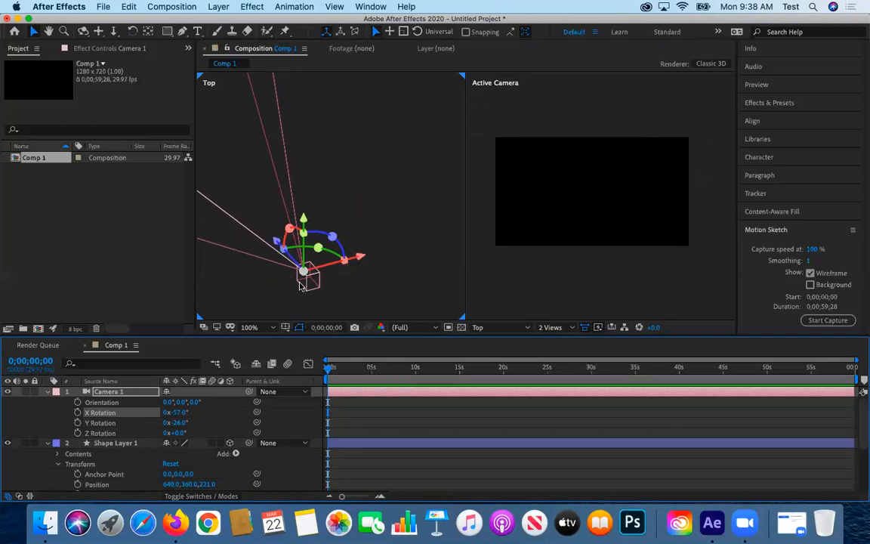
pyautogui.moveTo(288, 222); pyautogui.dragTo(337, 266)
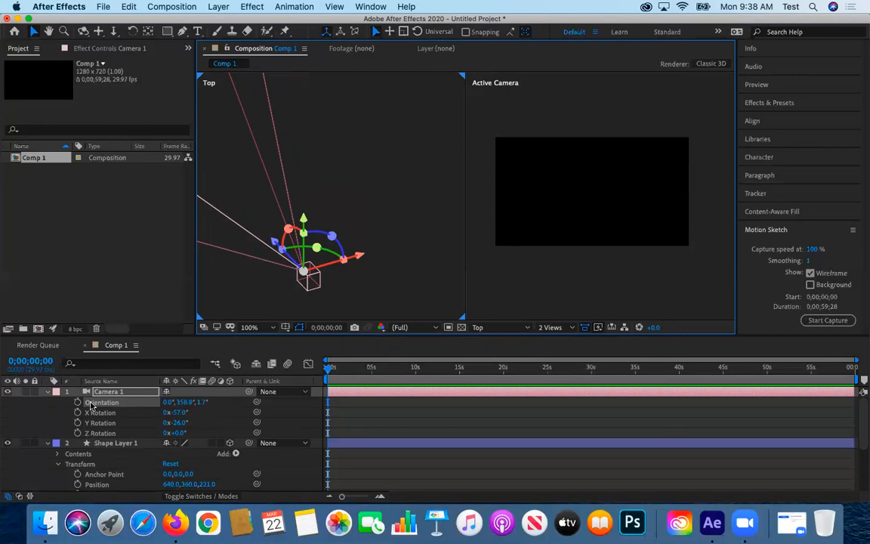
# Step: Reset the camera's X Rotation and Y Rotation to 0°
pyautogui.moveTo(176, 412)
pyautogui.mouseDown()
pyautogui.moveTo(156, 412)
pyautogui.moveTo(179, 414)
pyautogui.mouseUp()
pyautogui.click(181, 412)
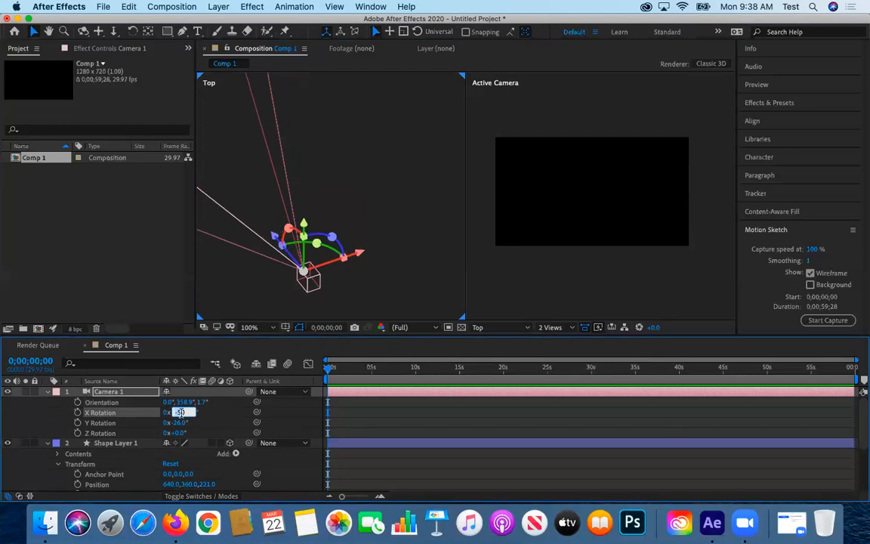
pyautogui.write('0')
pyautogui.press('Return')
pyautogui.click(179, 424)
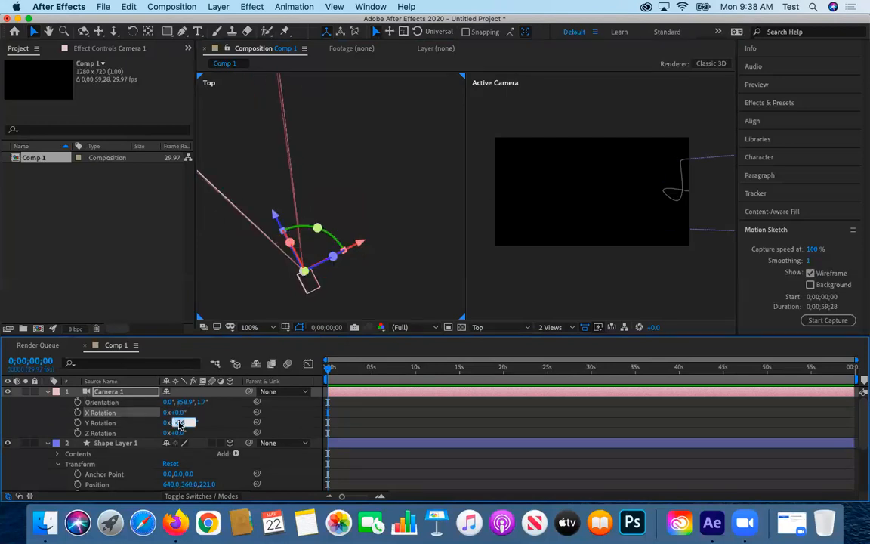
pyautogui.write('0')
pyautogui.press('Return')
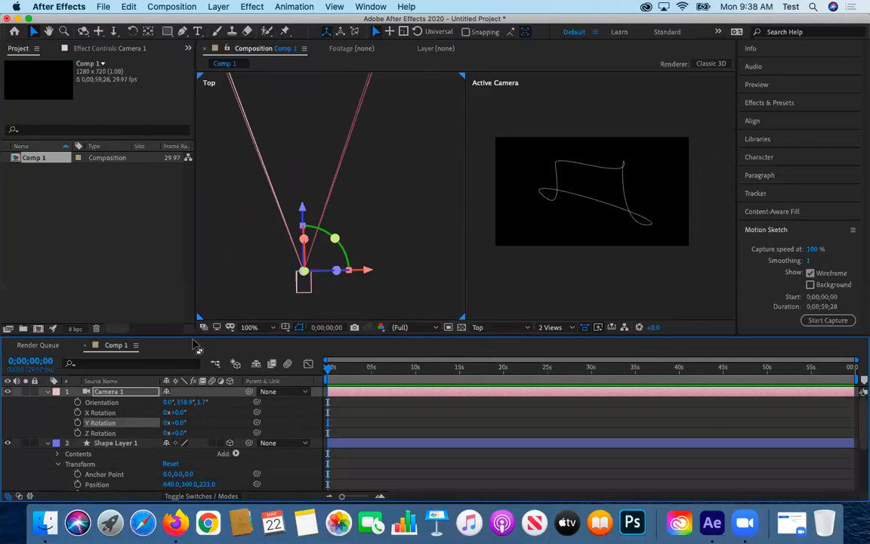
# Step: Set the camera's Y Rotation to -11° and show its whole field of view in the Top view
pyautogui.moveTo(179, 424)
pyautogui.mouseDown()
pyautogui.moveTo(212, 424)
pyautogui.moveTo(154, 424)
pyautogui.moveTo(199, 429)
pyautogui.moveTo(167, 424)
pyautogui.moveTo(193, 429)
pyautogui.moveTo(181, 432)
pyautogui.mouseUp()
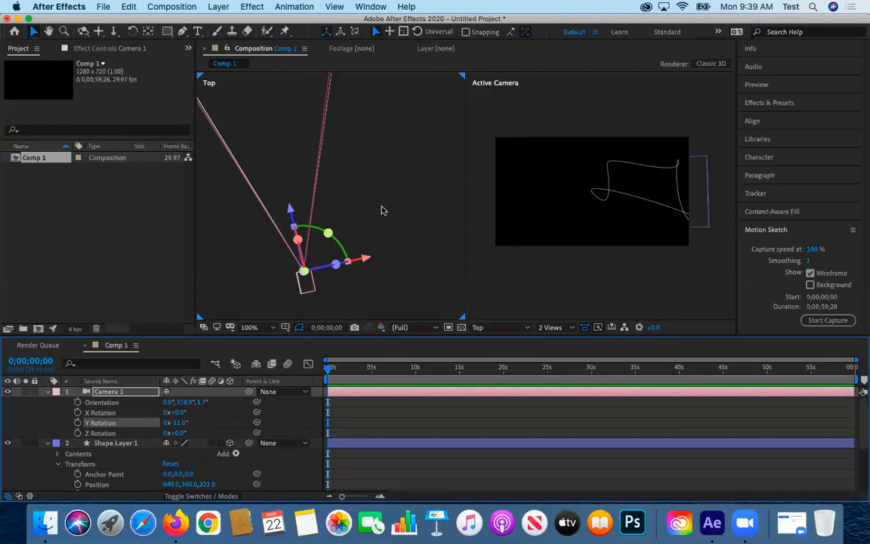
pyautogui.press(',')
pyautogui.press(',')
pyautogui.press(',')
pyautogui.press(',')
pyautogui.press(',')
pyautogui.press(',')
pyautogui.click(48, 31)
pyautogui.moveTo(376, 151); pyautogui.dragTo(375, 212)
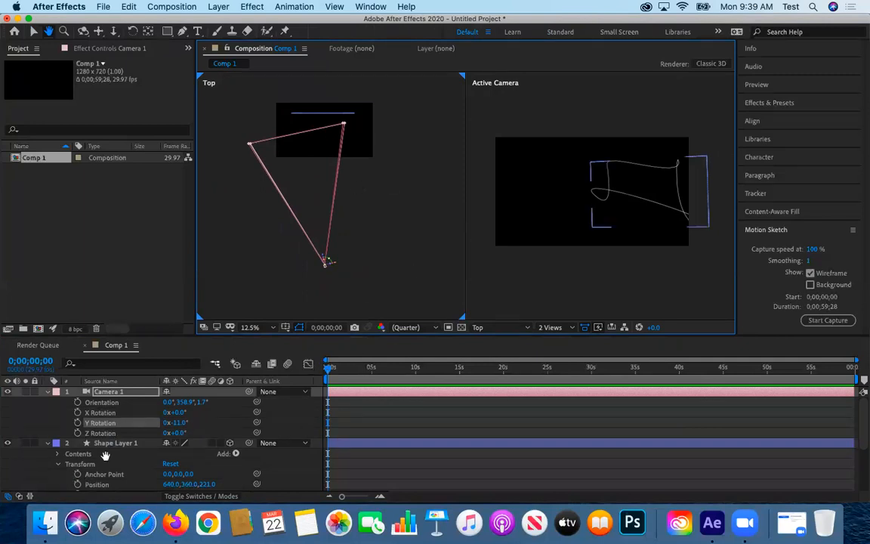
# Step: Move the shape layer along its Z axis to a Z position of 158
pyautogui.scroll(-1, 188, 472)
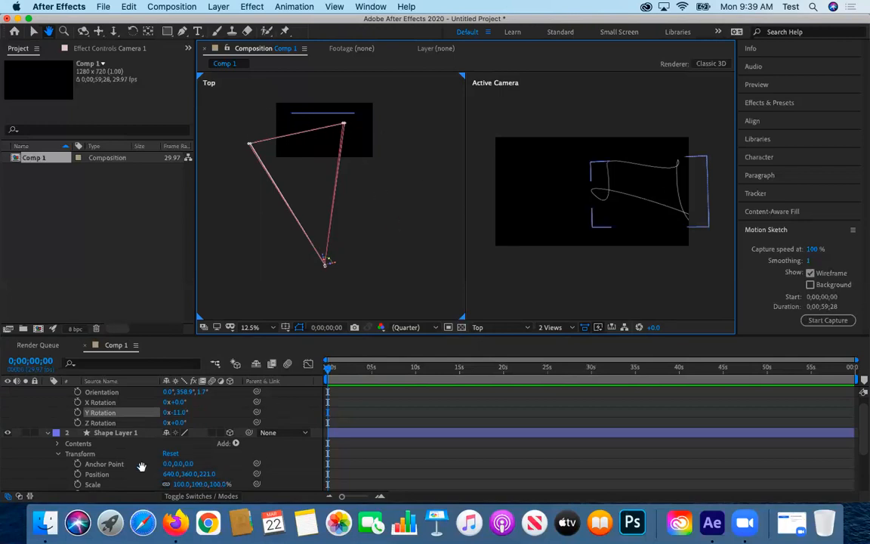
pyautogui.scroll(-1, 174, 467)
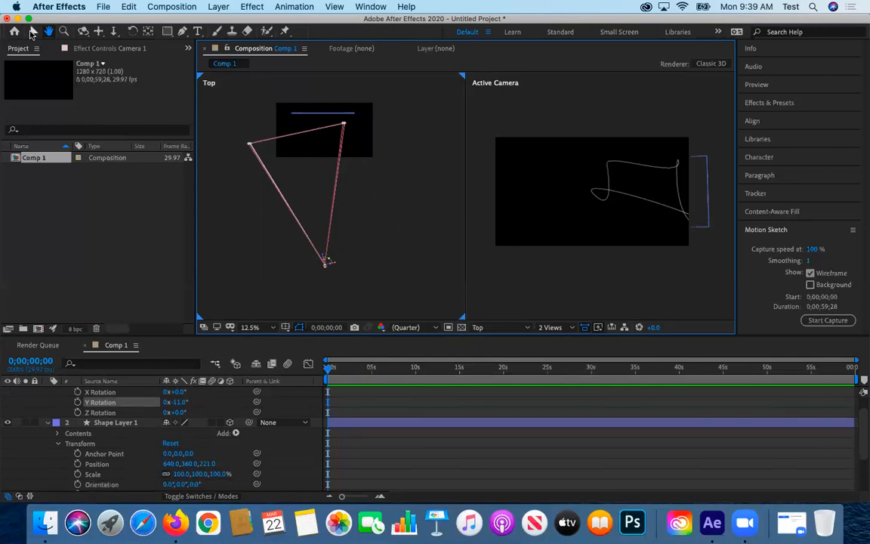
pyautogui.click(33, 31)
pyautogui.moveTo(208, 463); pyautogui.dragTo(95, 444)
pyautogui.moveTo(160, 453); pyautogui.dragTo(163, 452)
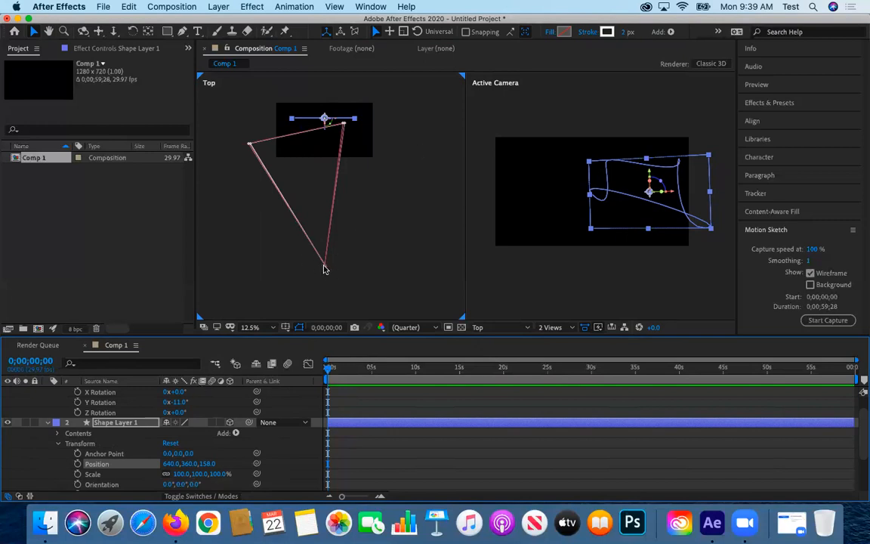
# Step: Delete the one-node camera layer from the composition
pyautogui.scroll(2, 139, 402)
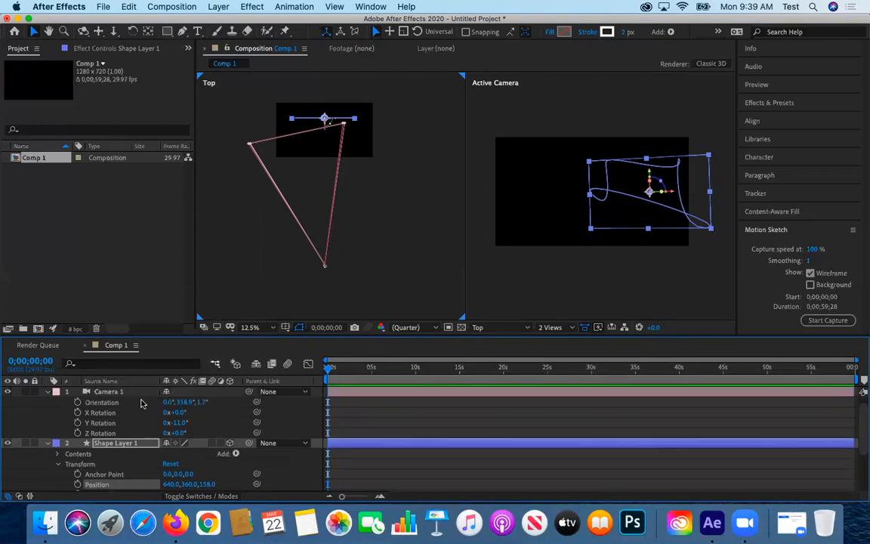
pyautogui.click(102, 392)
pyautogui.press('Delete')
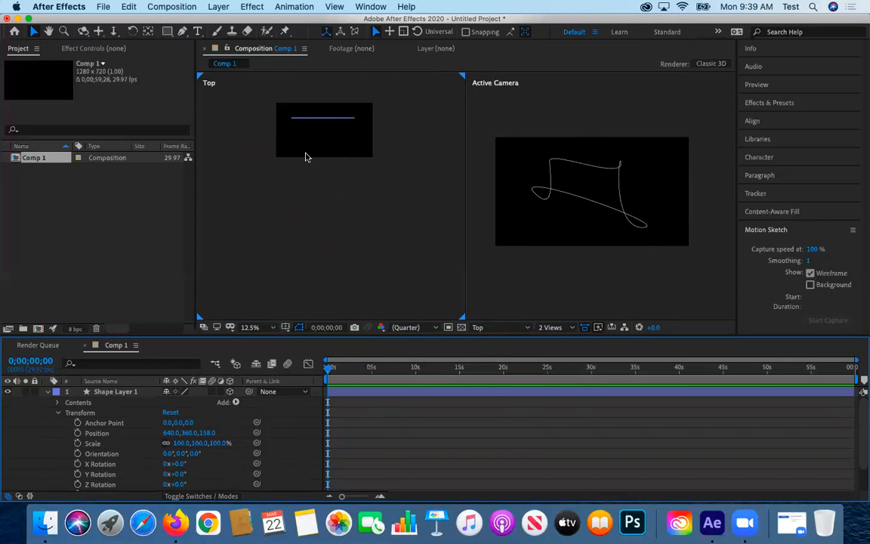
# Step: Add a Two-Node Camera with the 50mm preset to the composition
pyautogui.click(217, 7)
pyautogui.moveTo(225, 15)
pyautogui.click(404, 60)
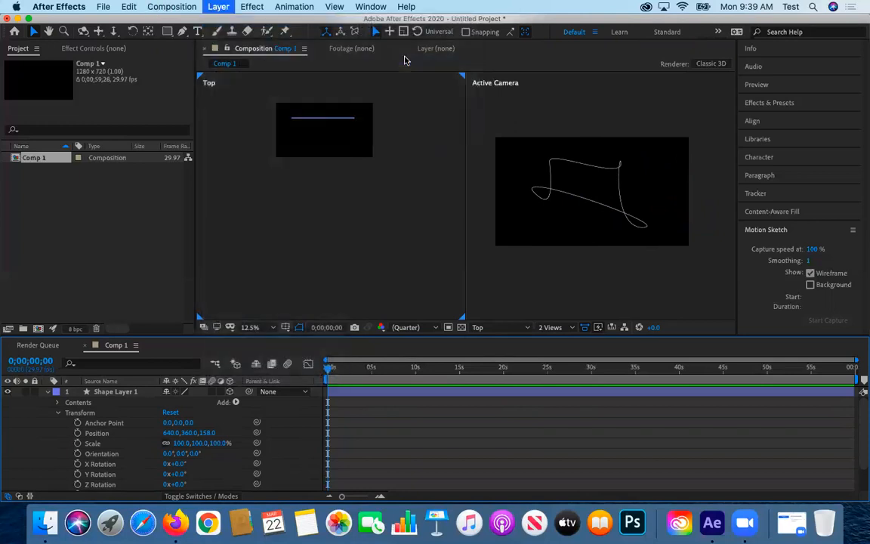
pyautogui.click(355, 152)
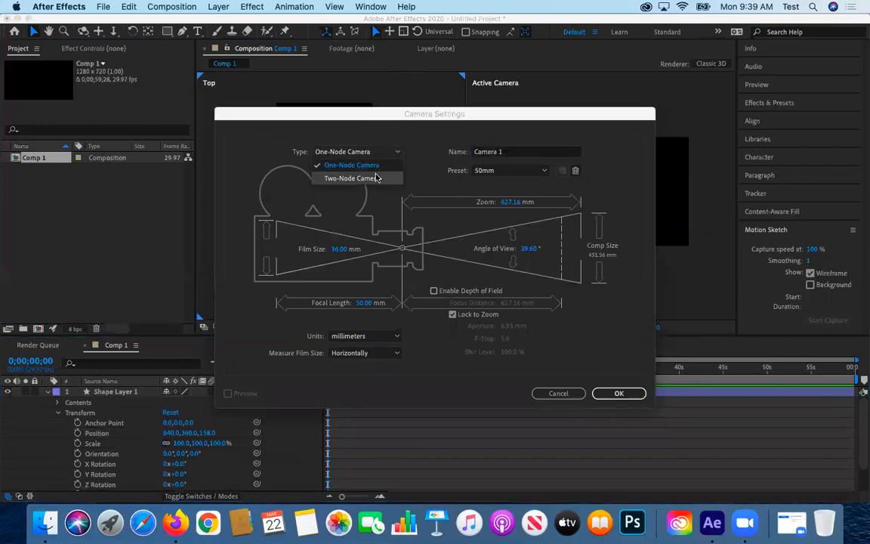
pyautogui.click(376, 178)
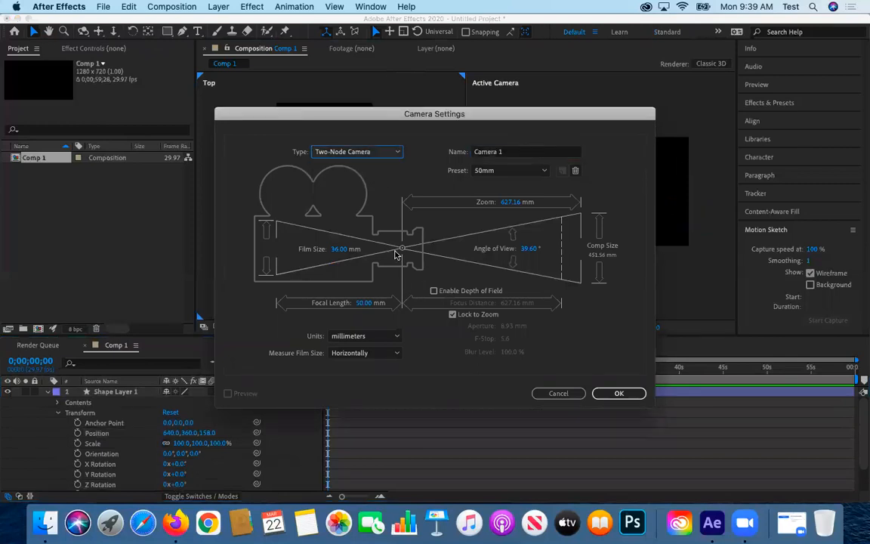
pyautogui.click(498, 173)
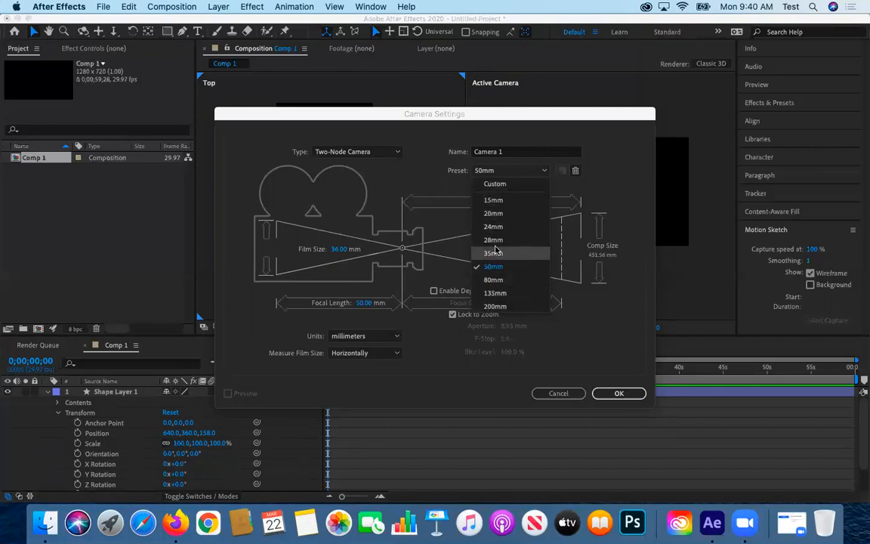
pyautogui.click(487, 268)
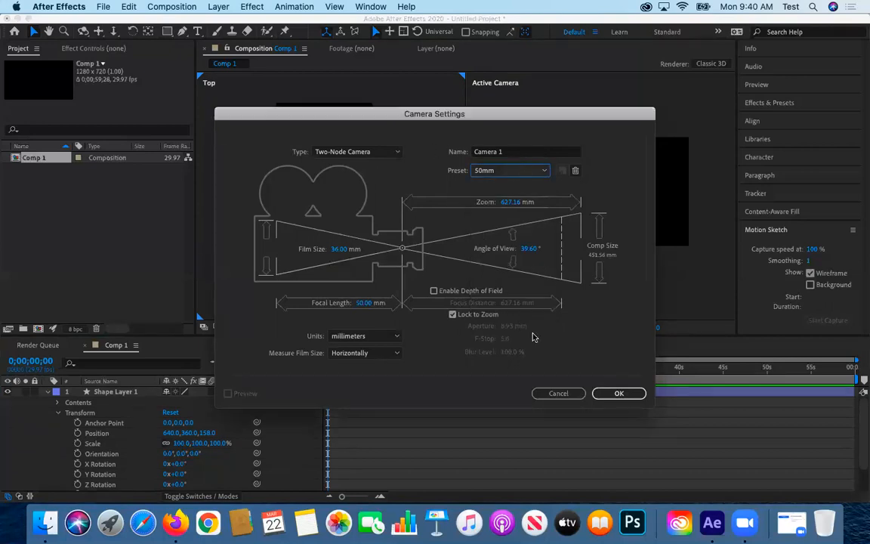
pyautogui.click(606, 391)
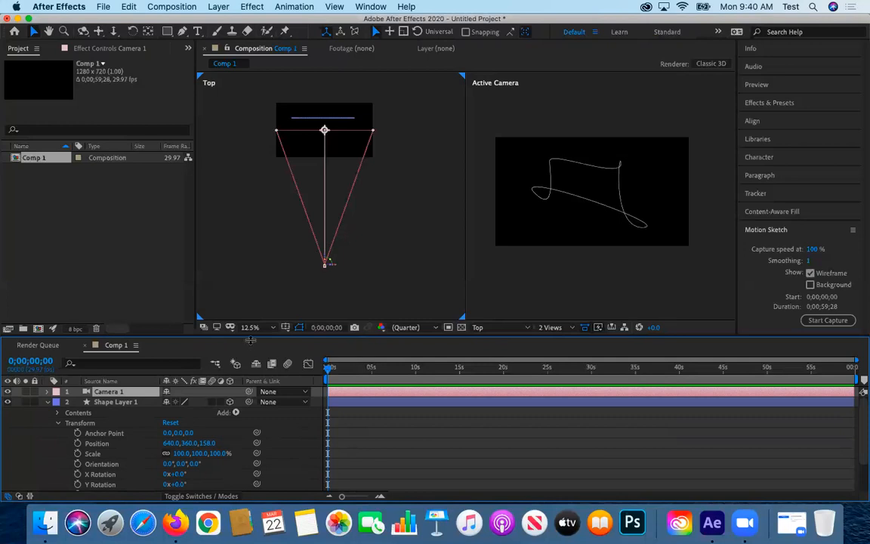
# Step: Look through the new camera's Camera Options, collapse them, and reveal its Transform properties
pyautogui.click(46, 391)
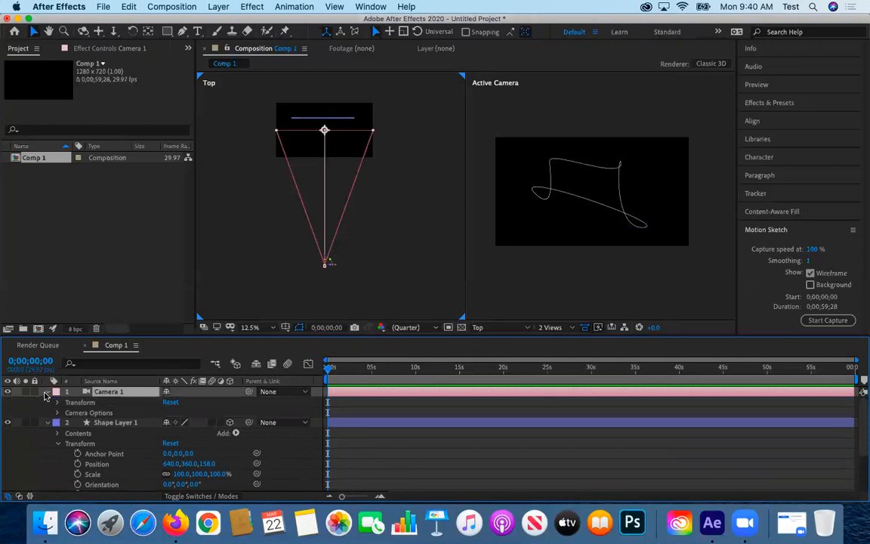
pyautogui.click(57, 413)
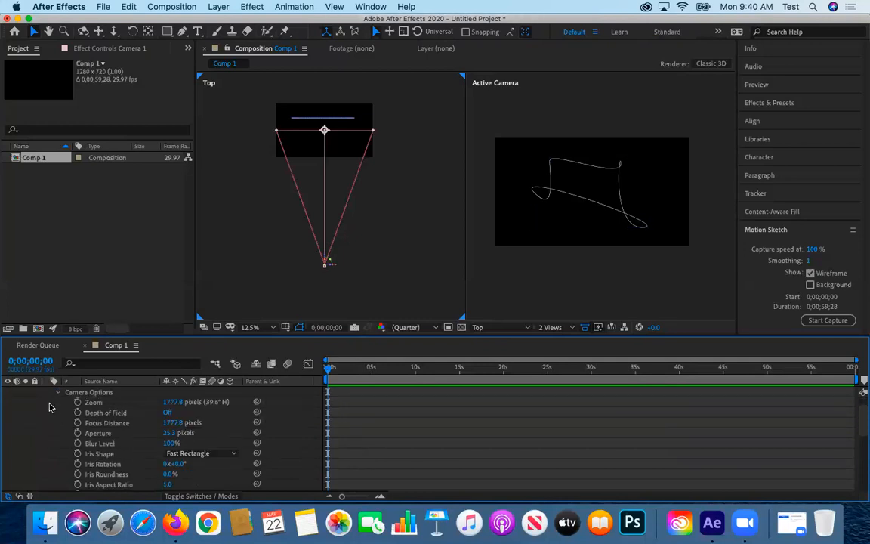
pyautogui.scroll(-1, 49, 409)
pyautogui.scroll(4, 51, 410)
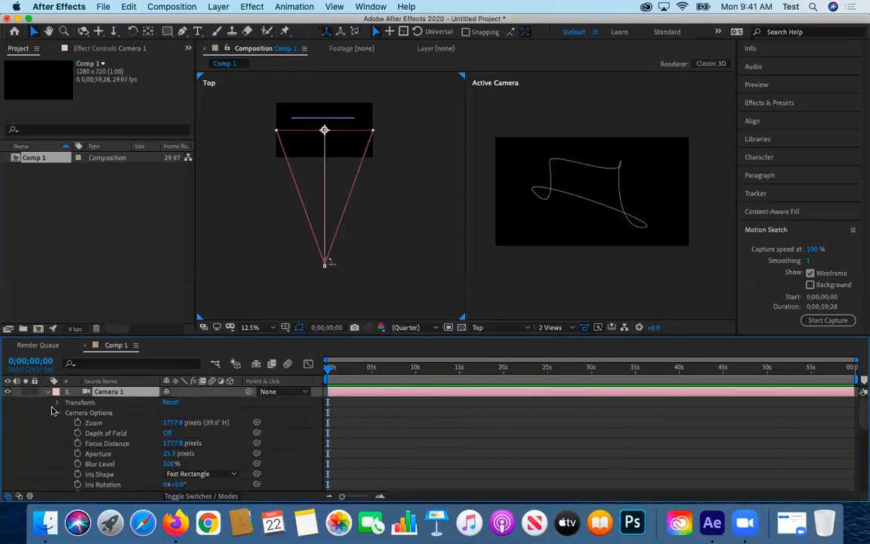
pyautogui.click(56, 413)
pyautogui.click(57, 403)
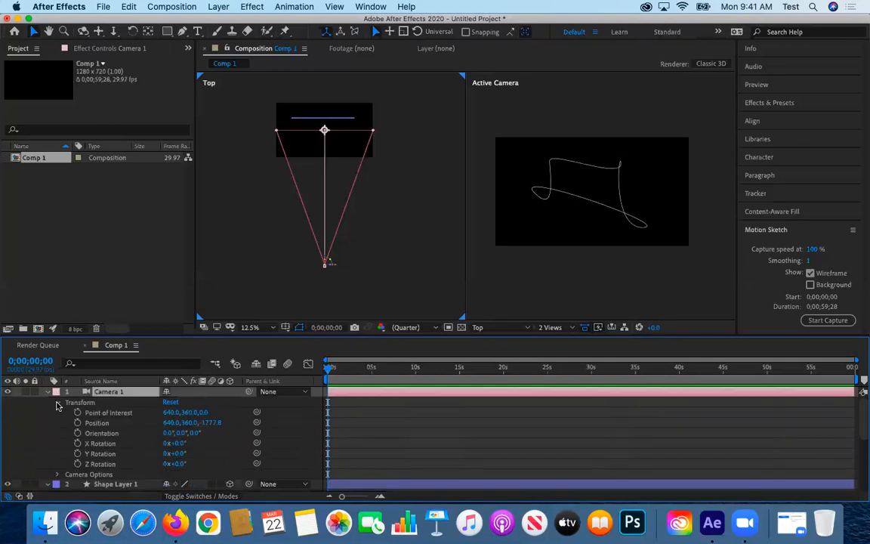
# Step: Set the camera's Point of Interest to 665, 360, 164 so that it sits at the shape layer's depth
pyautogui.moveTo(198, 412); pyautogui.dragTo(56, 438)
pyautogui.press('super+z')
pyautogui.moveTo(175, 412); pyautogui.dragTo(151, 400)
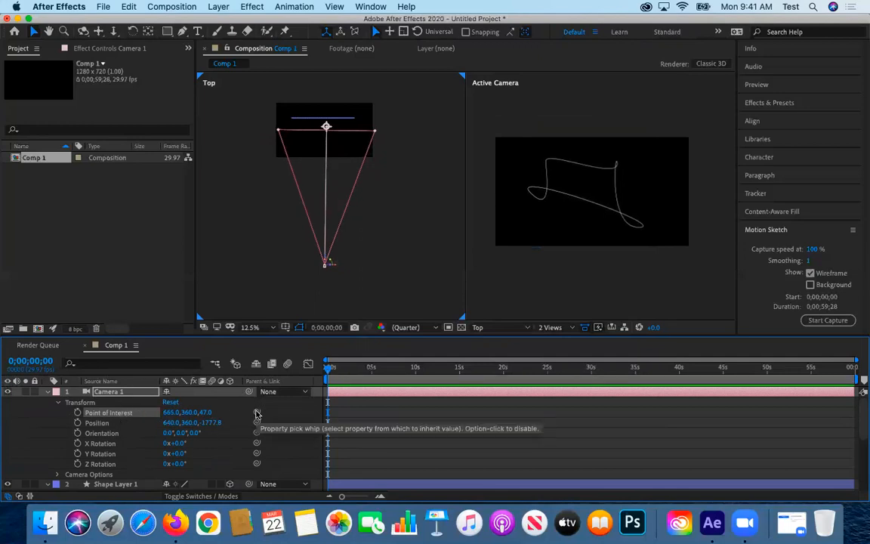
pyautogui.scroll(-1, 259, 407)
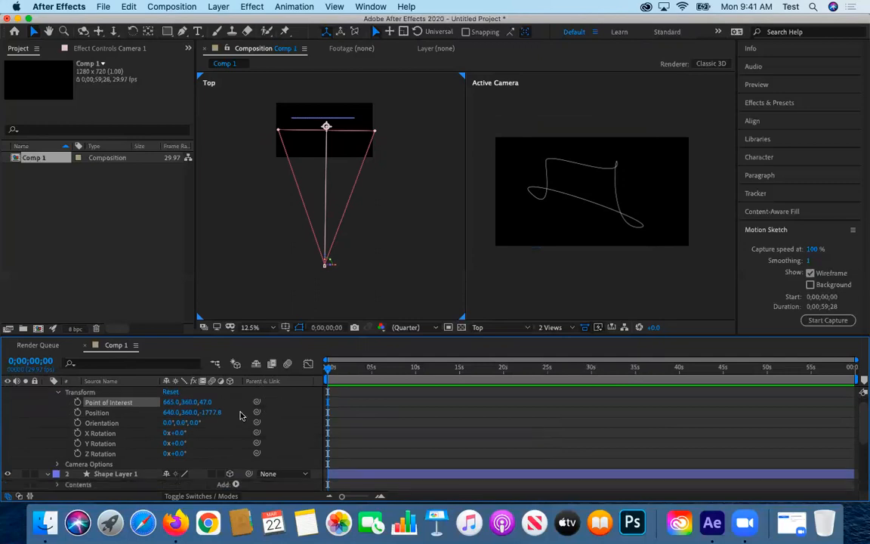
pyautogui.click(192, 401)
pyautogui.moveTo(203, 402); pyautogui.dragTo(276, 402)
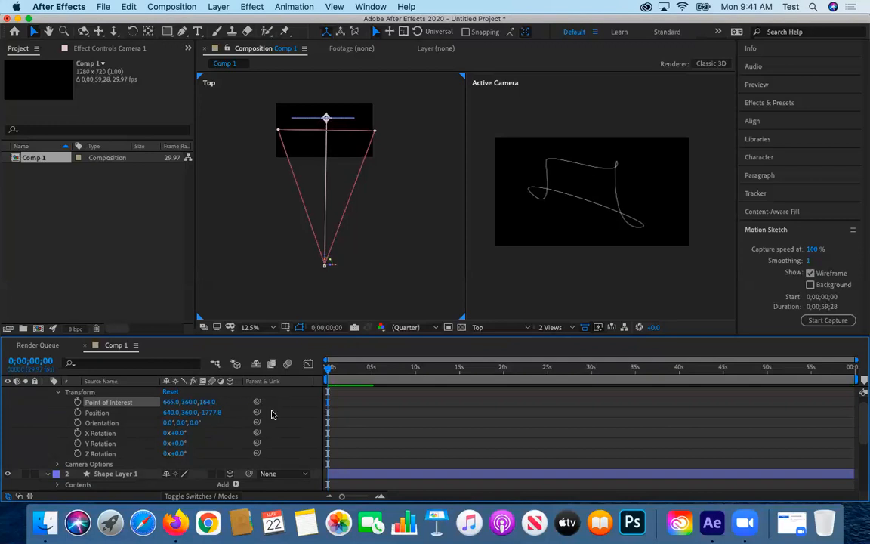
# Step: Try to link the camera's Point of Interest to Shape Layer 1 itself and test it by moving the shape deeper along Z
pyautogui.moveTo(256, 403); pyautogui.dragTo(135, 476)
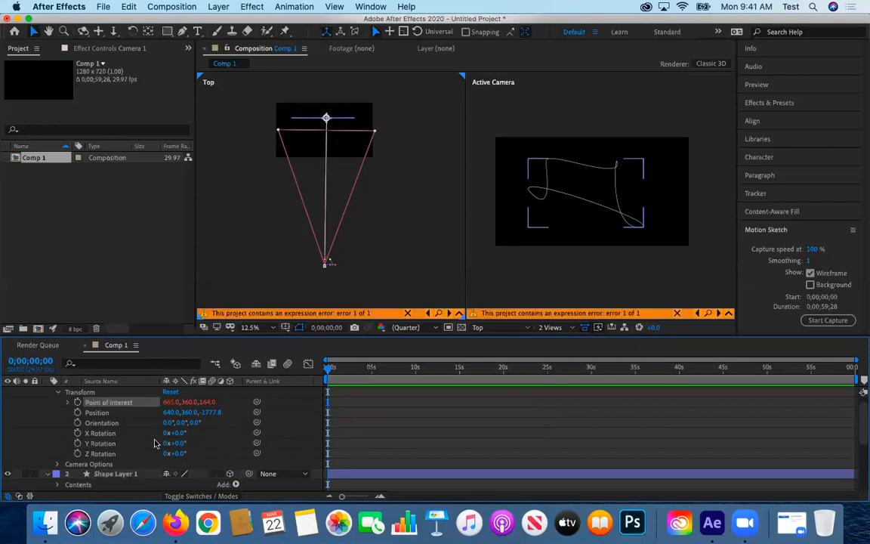
pyautogui.scroll(-2, 151, 426)
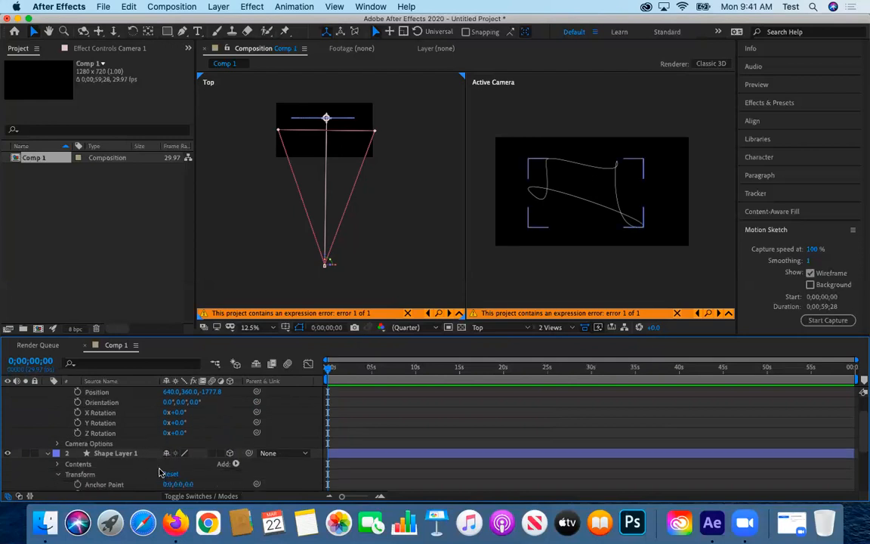
pyautogui.scroll(-2, 128, 476)
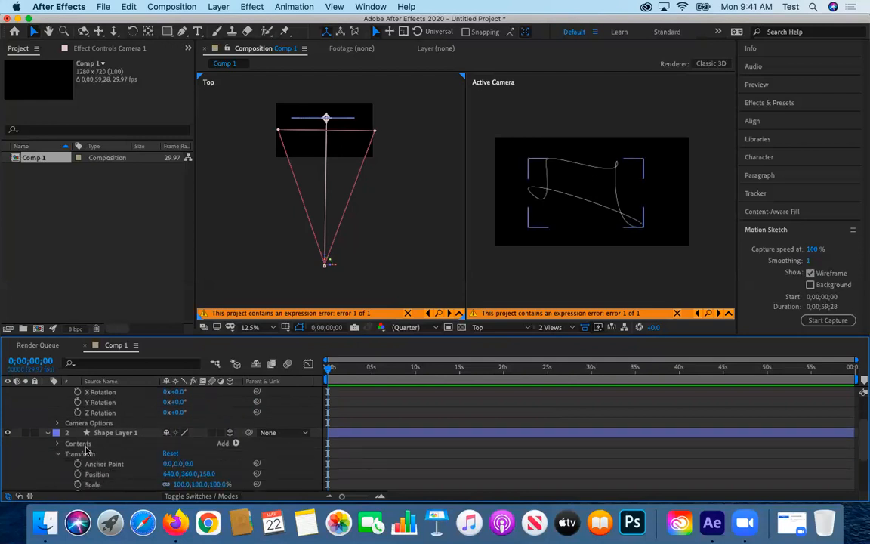
pyautogui.moveTo(204, 474); pyautogui.dragTo(256, 479)
pyautogui.scroll(5, 145, 415)
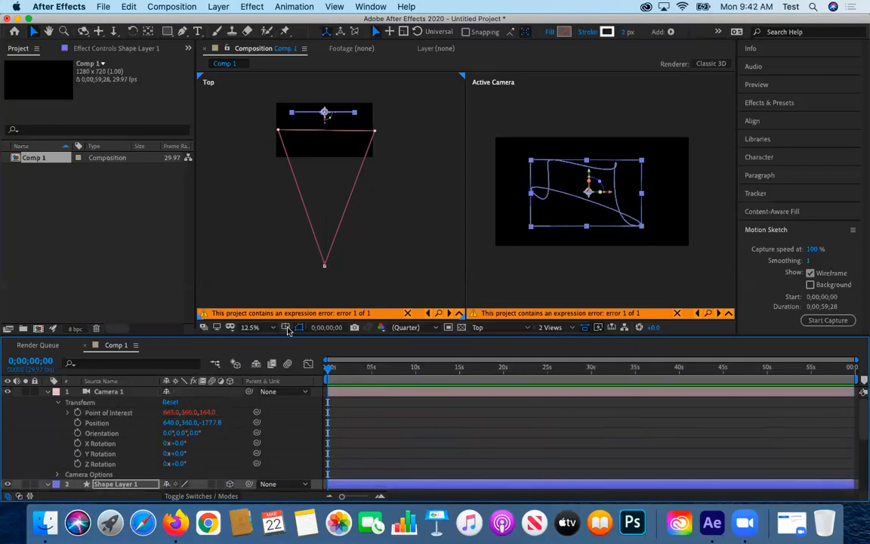
# Step: Reveal the Point of Interest expression behind the error, and undo the shape's last move and the link
pyautogui.click(469, 315)
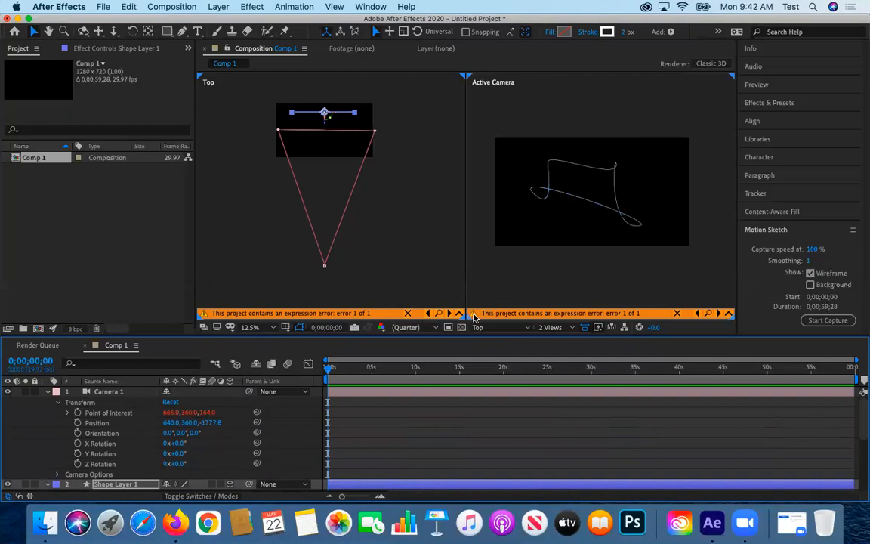
pyautogui.click(244, 320)
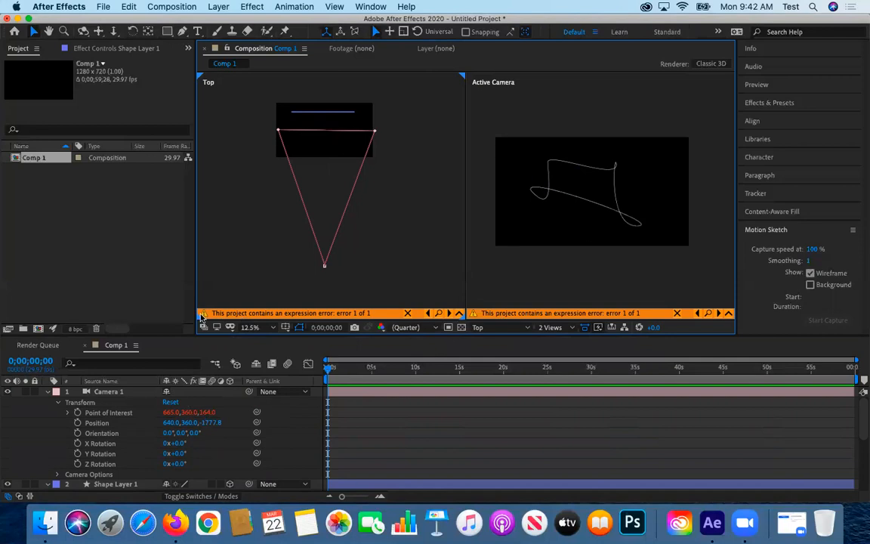
pyautogui.click(441, 315)
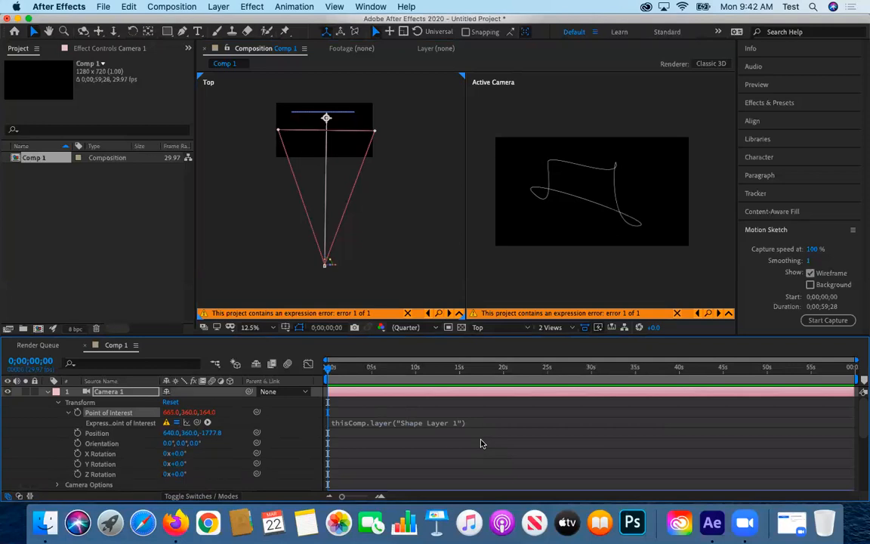
pyautogui.press('super+z')
pyautogui.press('super+z')
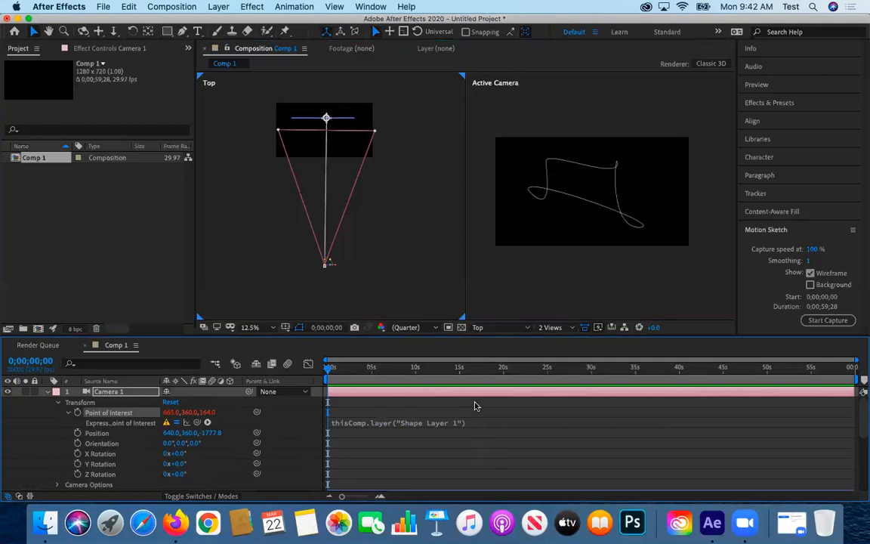
# Step: Link the camera's Point of Interest to the Position property of Shape Layer 1
pyautogui.scroll(-2, 254, 388)
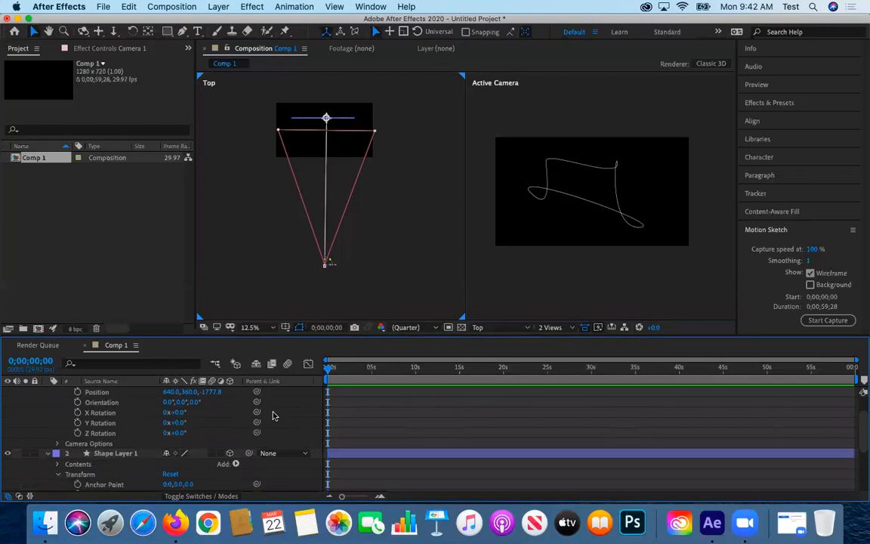
pyautogui.scroll(2, 270, 411)
pyautogui.moveTo(255, 405); pyautogui.dragTo(127, 407)
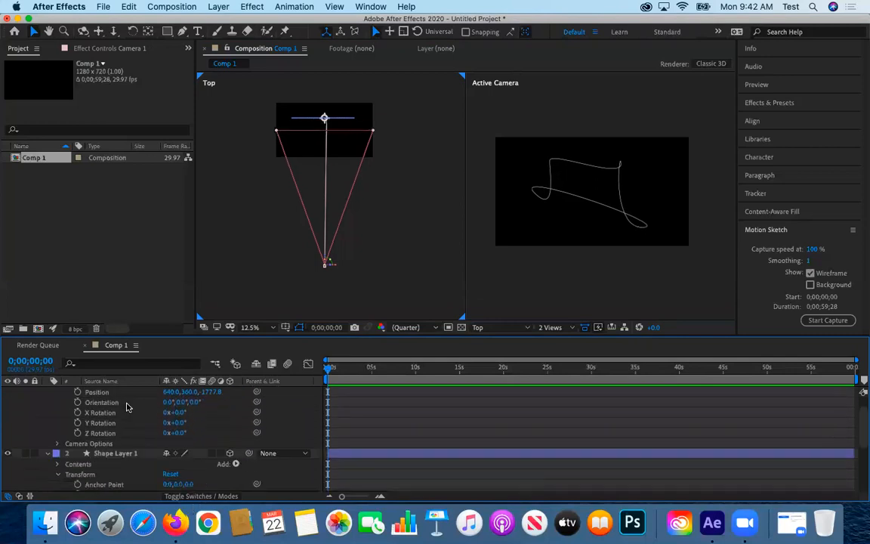
pyautogui.scroll(-2, 127, 407)
pyautogui.scroll(5, 166, 417)
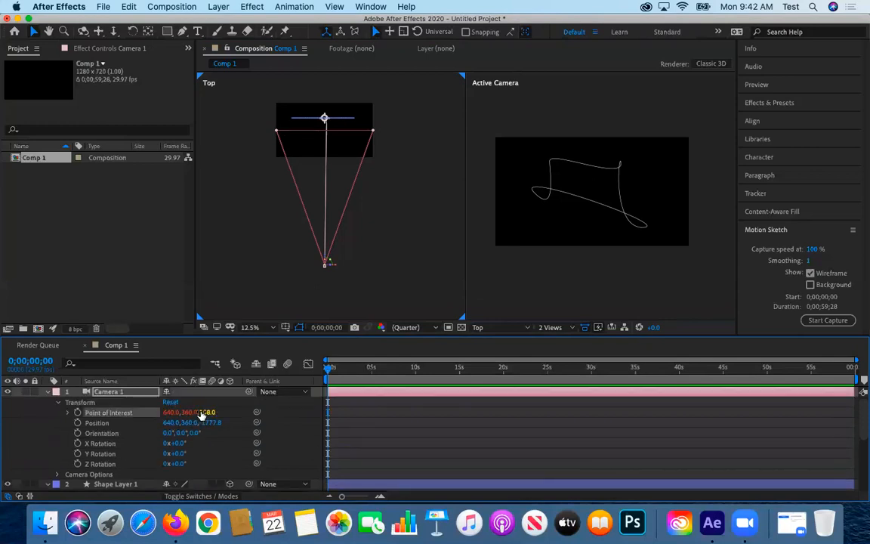
# Step: Test the camera link by moving the shape layer sideways in both directions, ending at Position 907, 425, 163
pyautogui.scroll(-3, 179, 466)
pyautogui.click(179, 450)
pyautogui.scroll(-4, 179, 453)
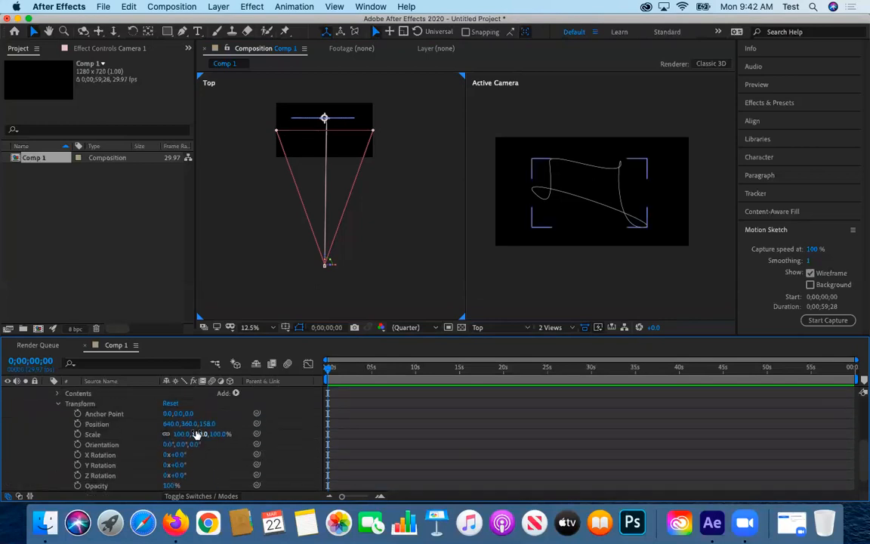
pyautogui.click(231, 423)
pyautogui.moveTo(231, 422)
pyautogui.mouseDown()
pyautogui.moveTo(244, 423)
pyautogui.moveTo(160, 423)
pyautogui.moveTo(274, 425)
pyautogui.moveTo(231, 426)
pyautogui.mouseUp()
pyautogui.moveTo(171, 425); pyautogui.dragTo(146, 449)
pyautogui.scroll(3, 145, 449)
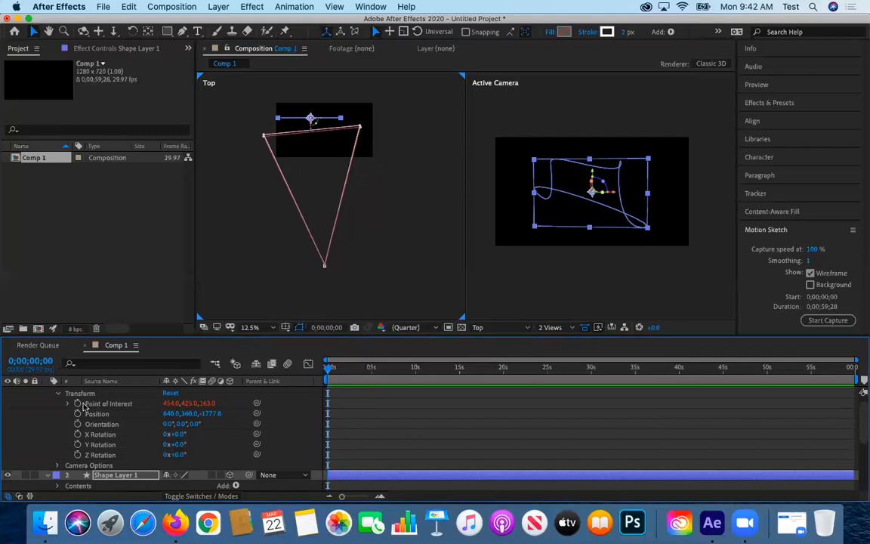
pyautogui.scroll(-4, 121, 430)
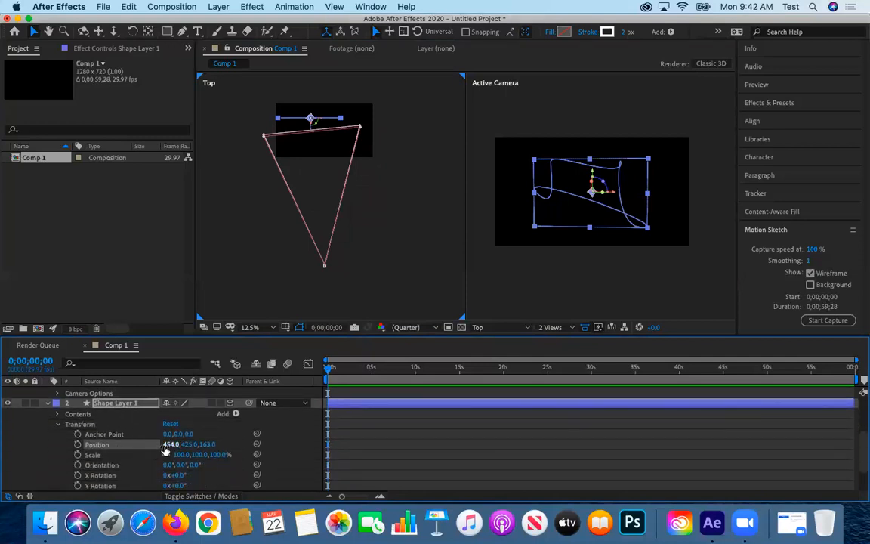
pyautogui.moveTo(167, 445); pyautogui.dragTo(305, 455)
pyautogui.moveTo(333, 121)
pyautogui.mouseDown()
pyautogui.moveTo(348, 122)
pyautogui.moveTo(287, 122)
pyautogui.moveTo(355, 121)
pyautogui.moveTo(291, 121)
pyautogui.moveTo(344, 121)
pyautogui.mouseUp()
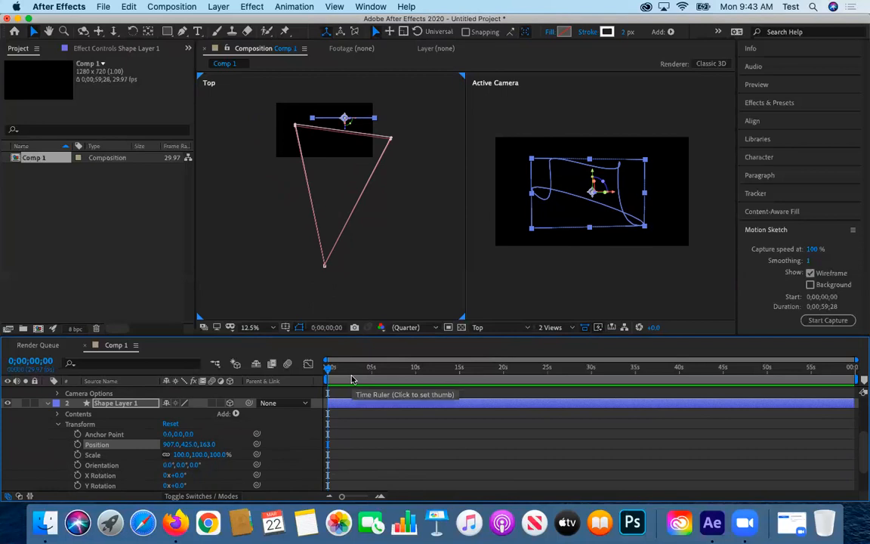
# Step: Animate the shape layer's Position with a keyframe at 0 seconds and another at 0;00;05;05 with X at 246
pyautogui.click(77, 445)
pyautogui.moveTo(329, 367); pyautogui.dragTo(372, 368)
pyautogui.moveTo(171, 444); pyautogui.dragTo(6, 461)
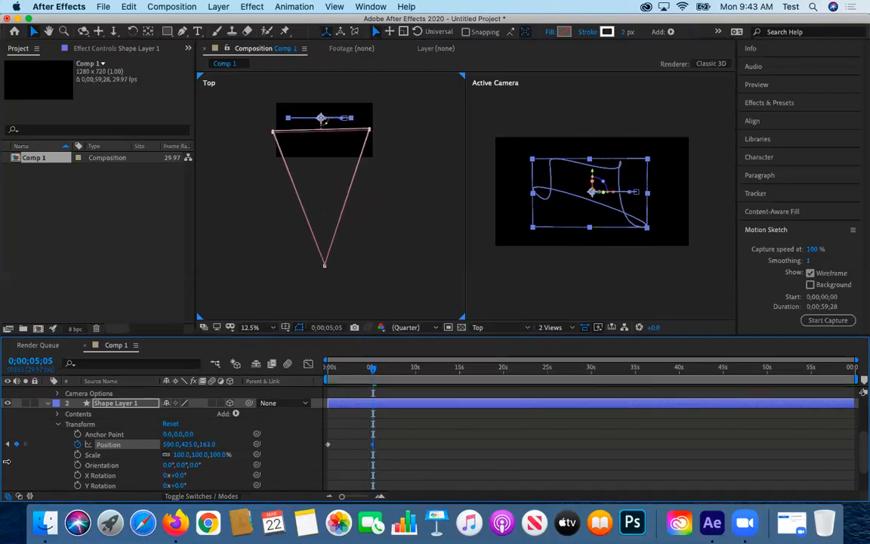
pyautogui.moveTo(154, 442); pyautogui.dragTo(17, 431)
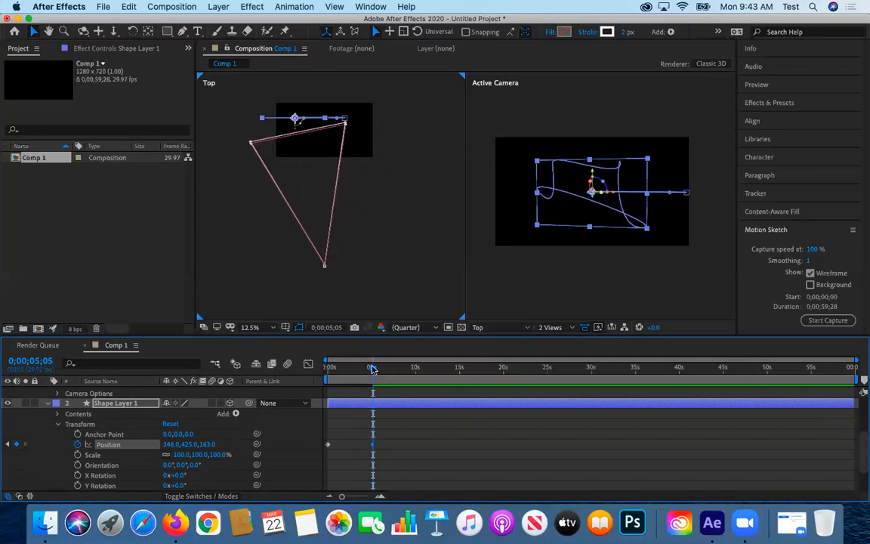
# Step: Preview the shape's motion from the start of the composition in the Top and Active Camera views
pyautogui.moveTo(372, 367); pyautogui.dragTo(329, 368)
pyautogui.click(505, 279)
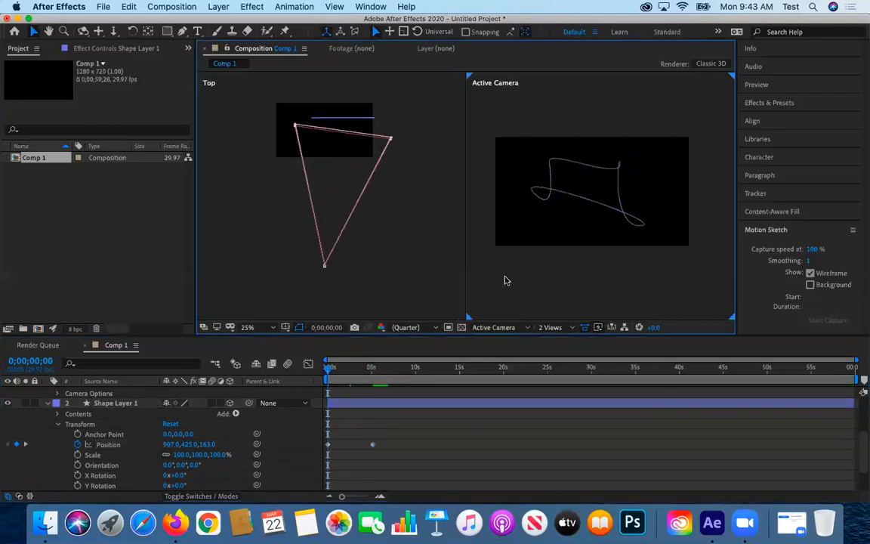
pyautogui.press('space')
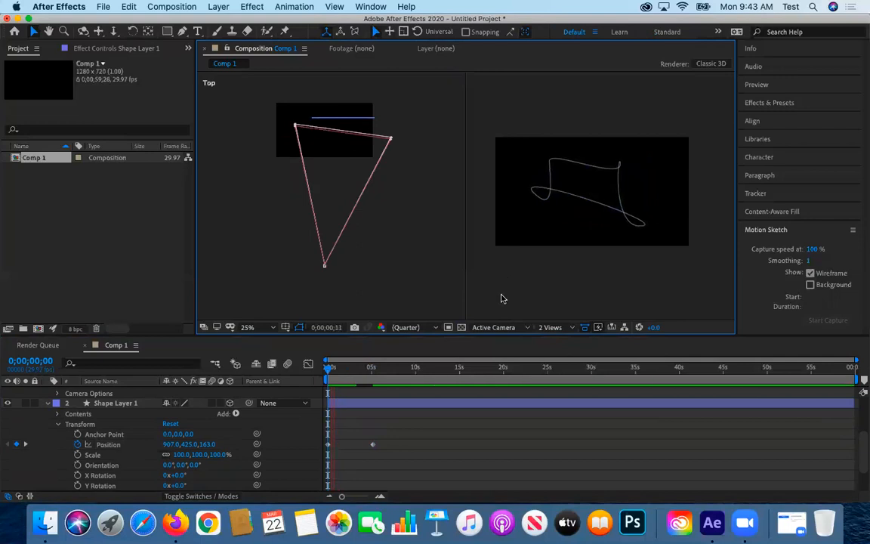
pyautogui.press('space')
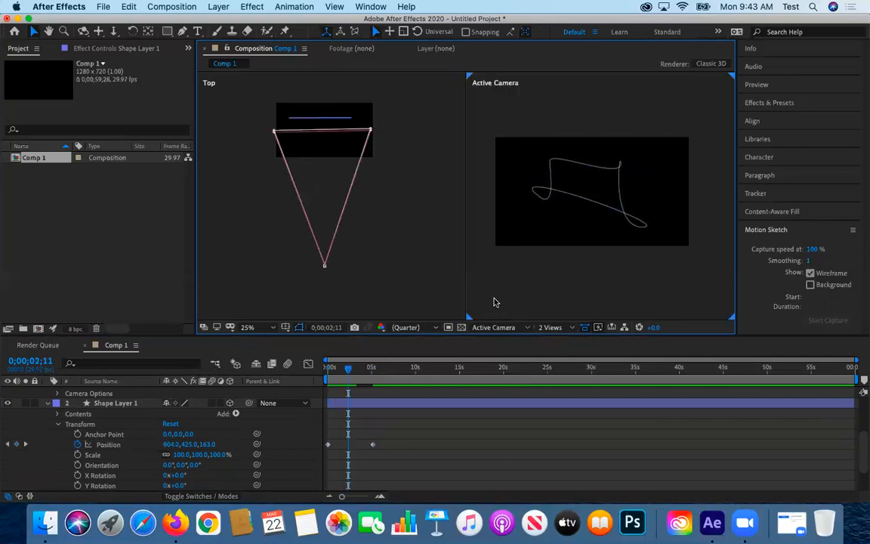
# Step: Switch the composition to a single Active Camera view at 50% magnification and preview the animation
pyautogui.click(501, 327)
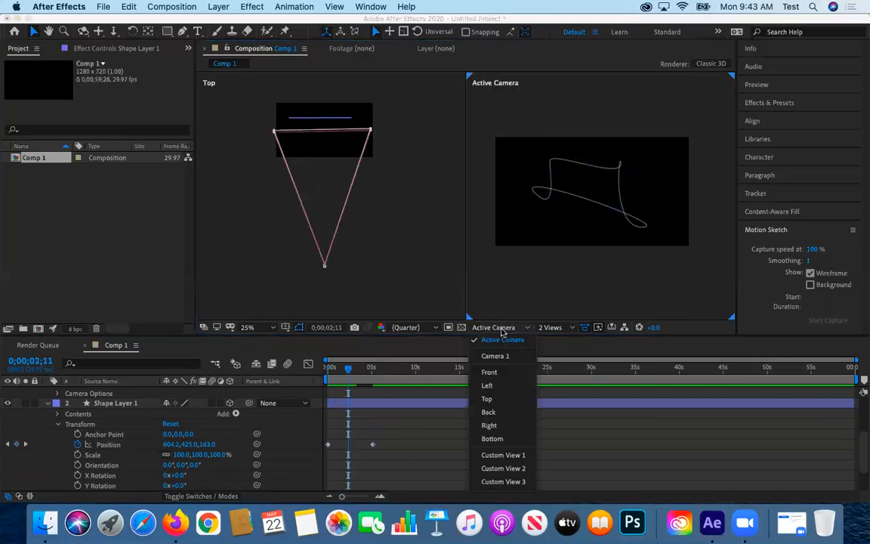
pyautogui.click(557, 327)
pyautogui.click(558, 340)
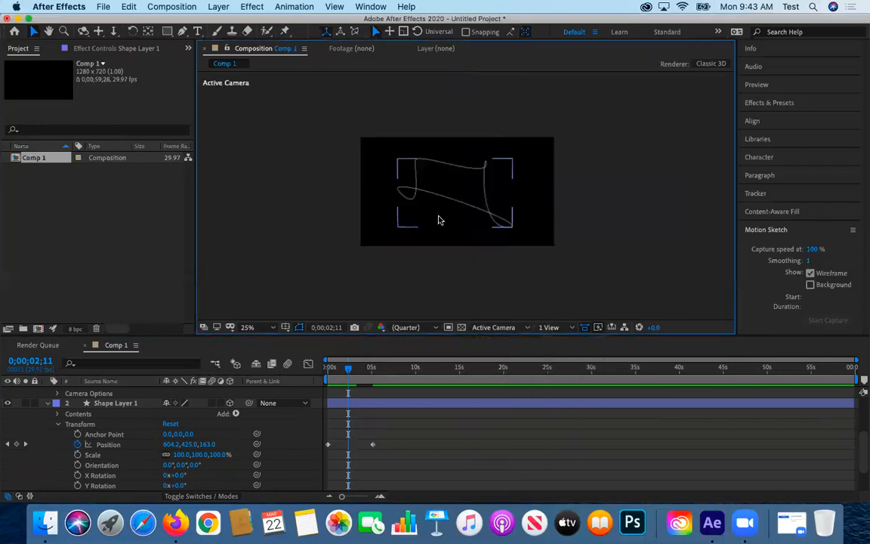
pyautogui.scroll(2, 436, 220)
pyautogui.scroll(2, 378, 199)
pyautogui.scroll(-2, 382, 239)
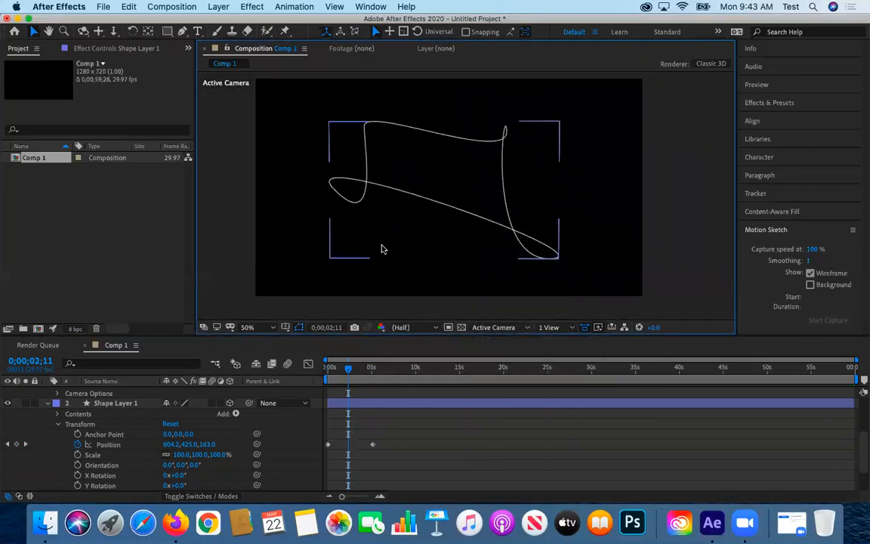
pyautogui.press('space')
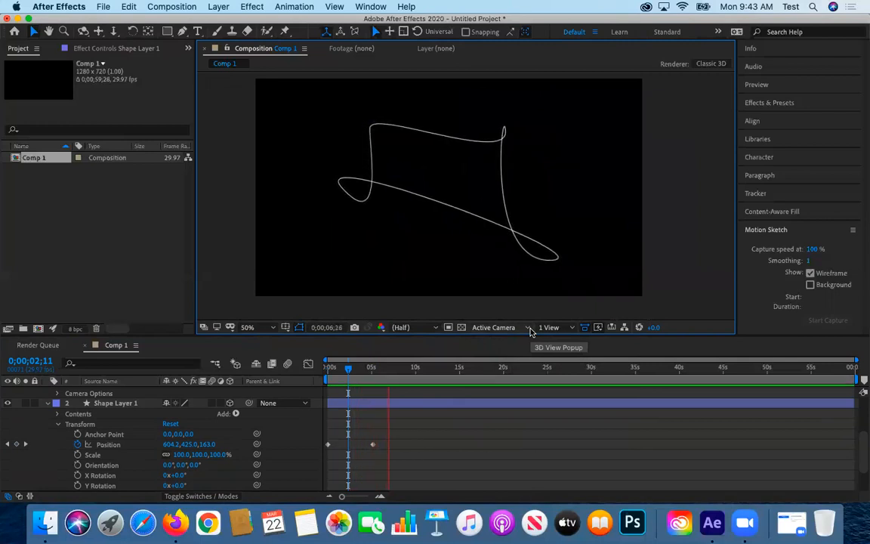
pyautogui.press('space')
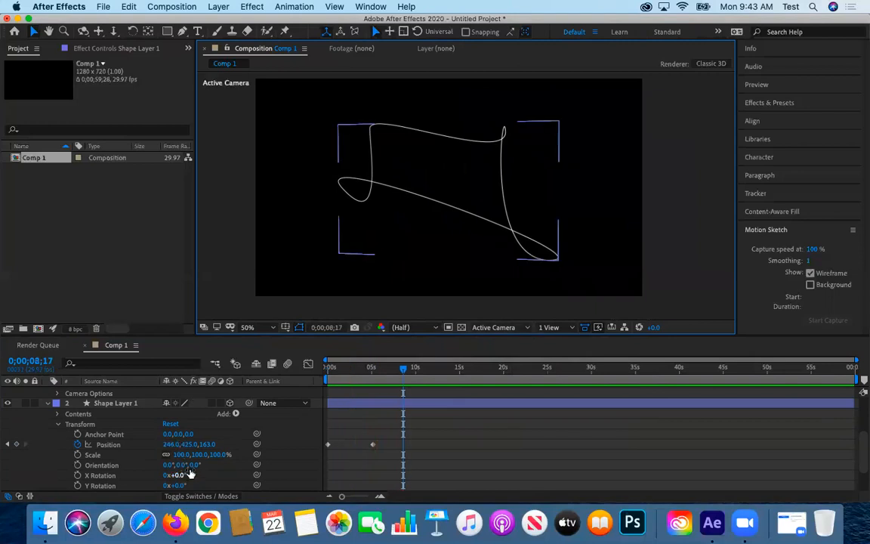
# Step: Return to the start of the composition and set the shape layer's X Rotation to 90°
pyautogui.moveTo(400, 370); pyautogui.dragTo(323, 384)
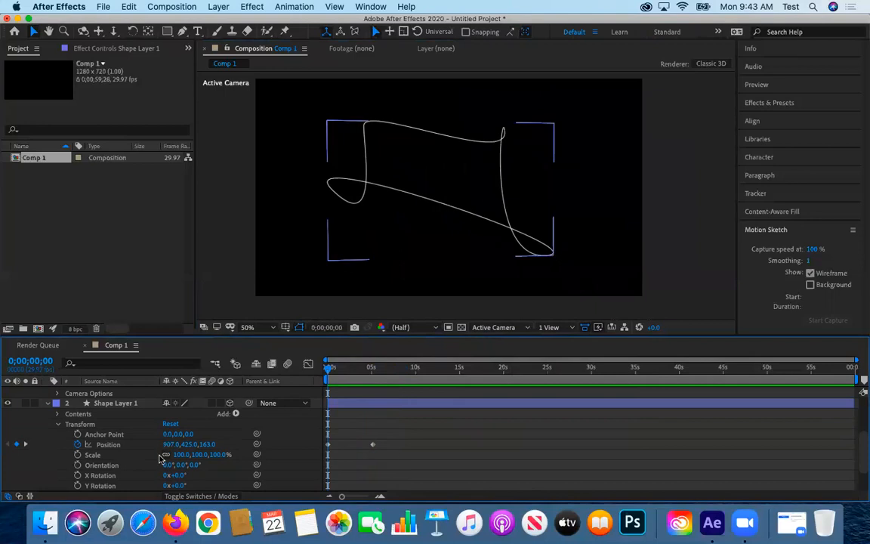
pyautogui.scroll(-1, 159, 458)
pyautogui.moveTo(175, 465)
pyautogui.mouseDown()
pyautogui.moveTo(225, 470)
pyautogui.moveTo(176, 475)
pyautogui.moveTo(189, 467)
pyautogui.mouseUp()
pyautogui.click(183, 466)
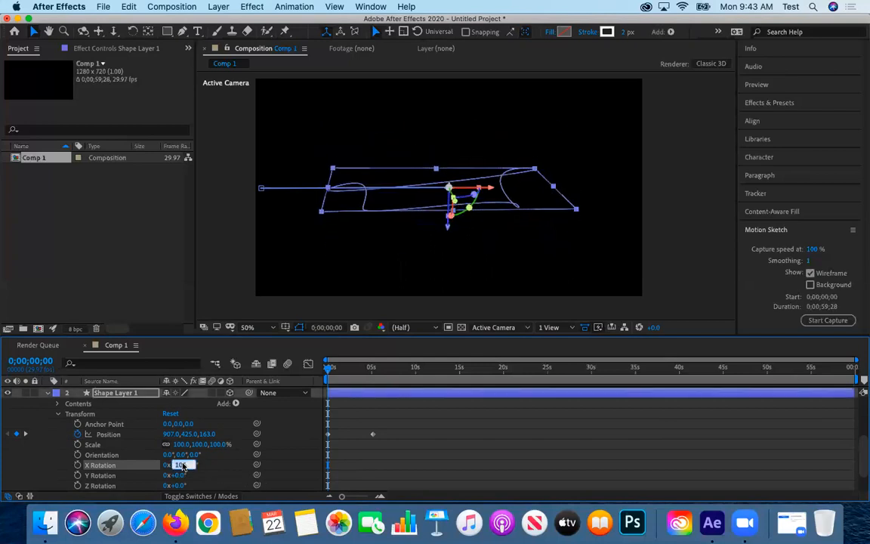
pyautogui.write('90')
pyautogui.press('Return')
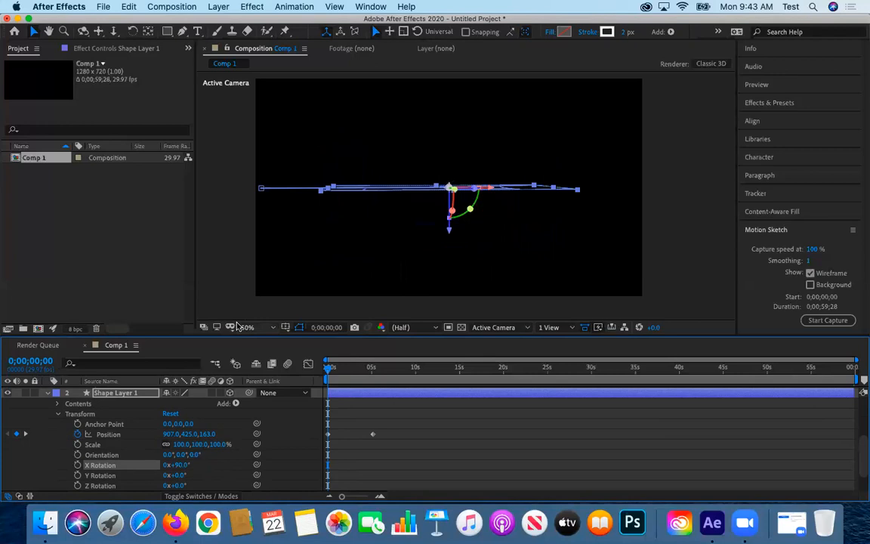
# Step: Keyframe the shape layer's X Rotation at 0 seconds and at the second Position keyframe, 0;00;05;05, with a value of 450°
pyautogui.click(77, 465)
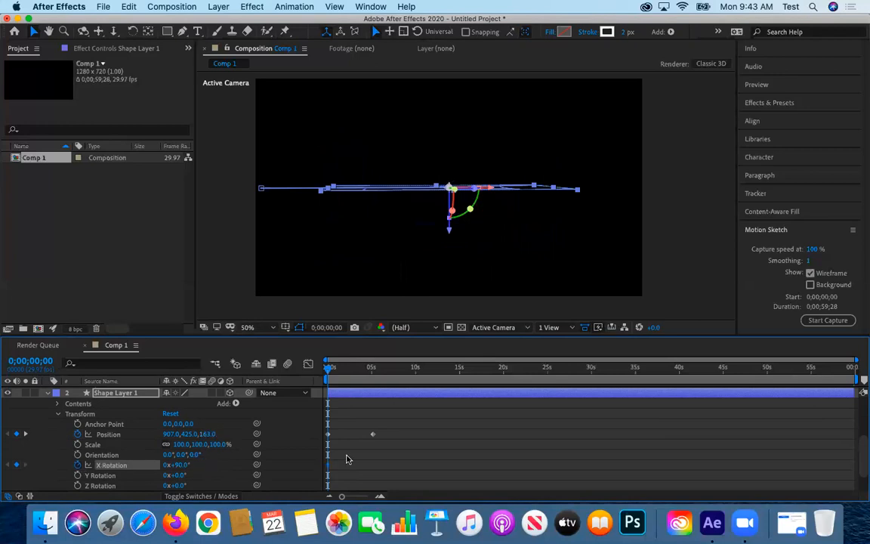
pyautogui.moveTo(324, 368); pyautogui.dragTo(372, 368)
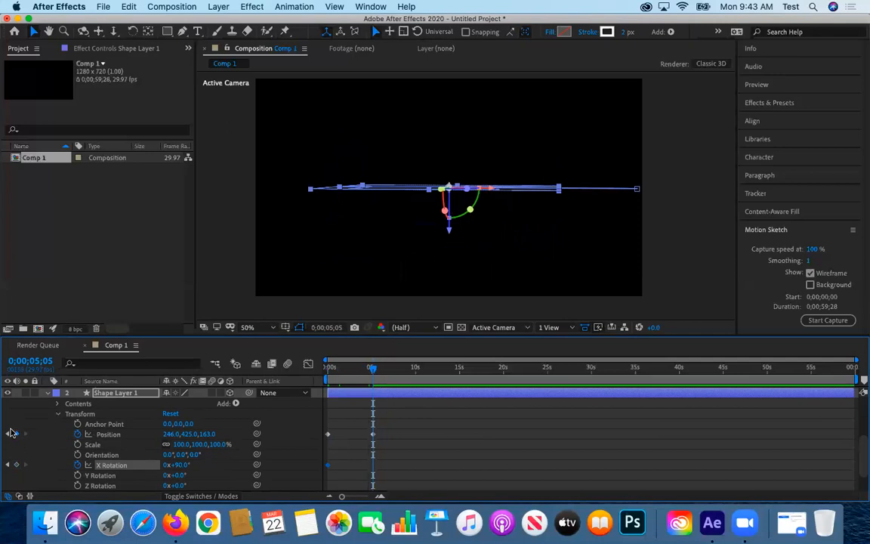
pyautogui.click(9, 434)
pyautogui.click(24, 435)
pyautogui.click(176, 464)
pyautogui.write('450')
pyautogui.press('Return')
# Step: Preview the shape layer's combined movement and rotation from the start of the composition
pyautogui.moveTo(373, 369); pyautogui.dragTo(272, 366)
pyautogui.press('space')
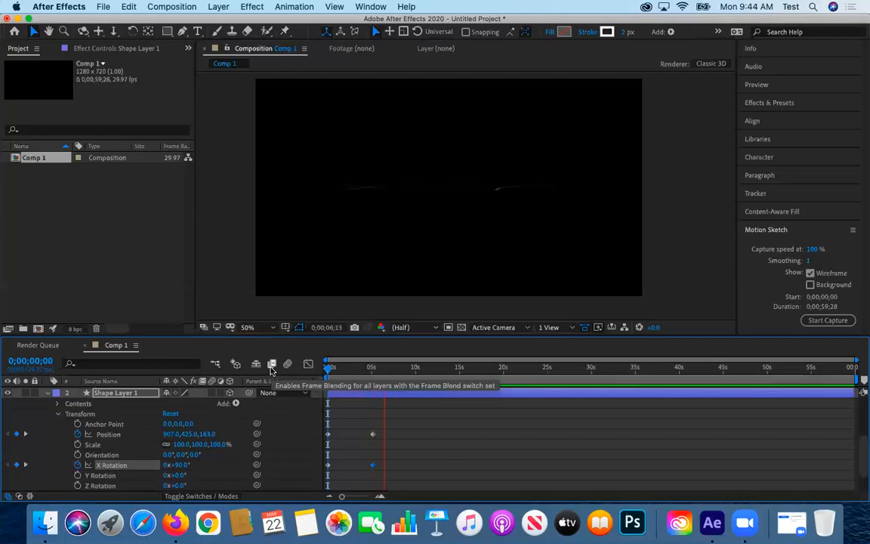
pyautogui.press('space')
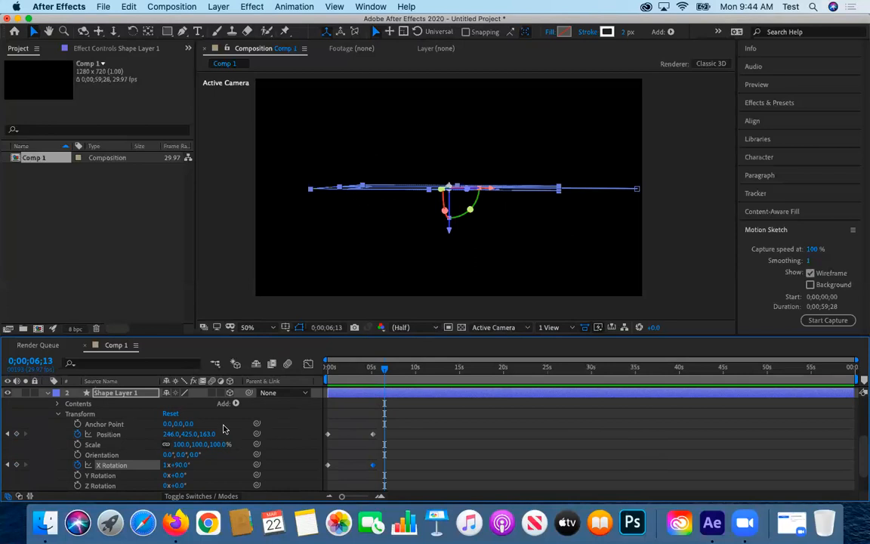
# Step: Collapse the properties of Shape Layer 1 and Camera 1 in the timeline
pyautogui.scroll(4, 47, 396)
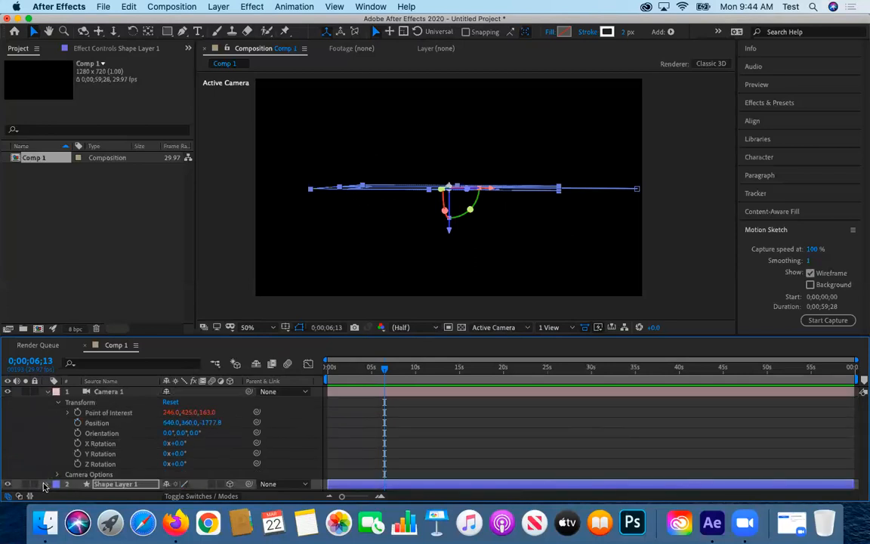
pyautogui.scroll(-4, 46, 453)
pyautogui.scroll(4, 47, 395)
pyautogui.click(45, 393)
# Step: Add a 1280 × 720 px dark gray solid with colour 444444 and place it beneath Shape Layer 1
pyautogui.rightClick(86, 443)
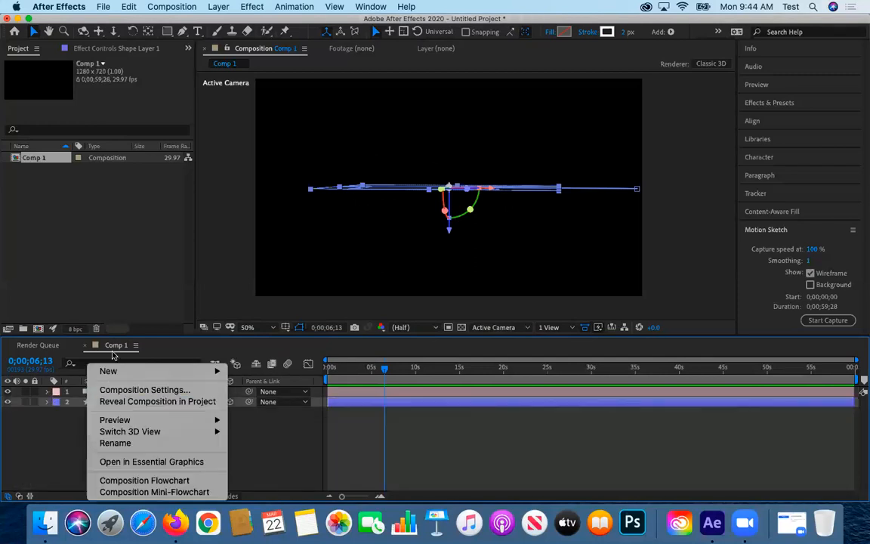
pyautogui.moveTo(151, 370)
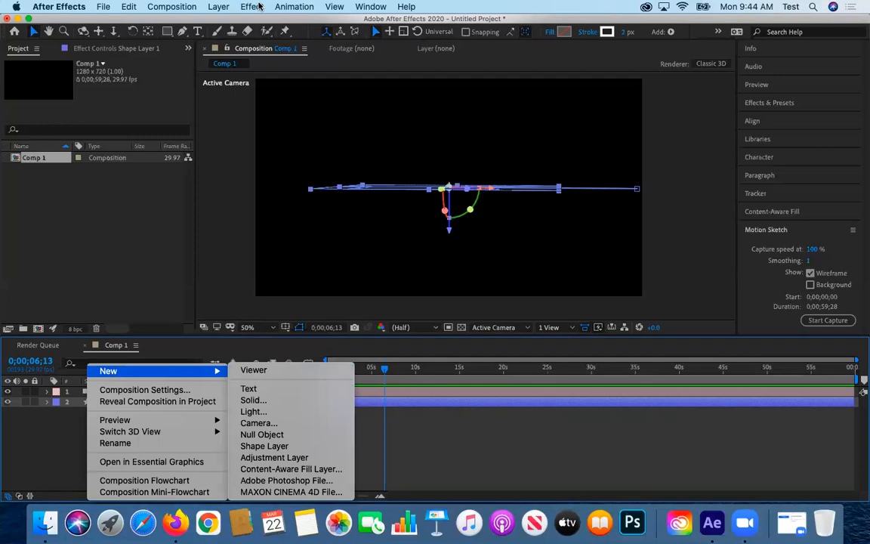
pyautogui.click(218, 6)
pyautogui.moveTo(224, 21)
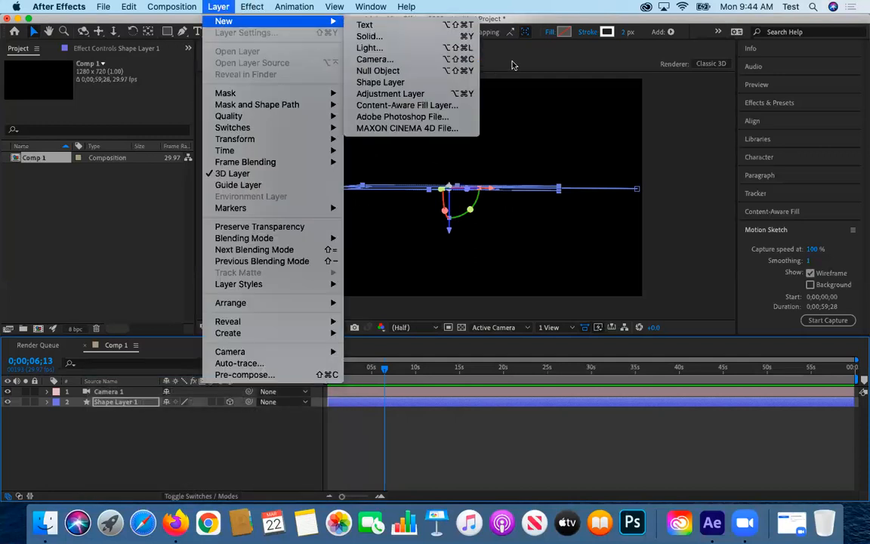
pyautogui.click(402, 36)
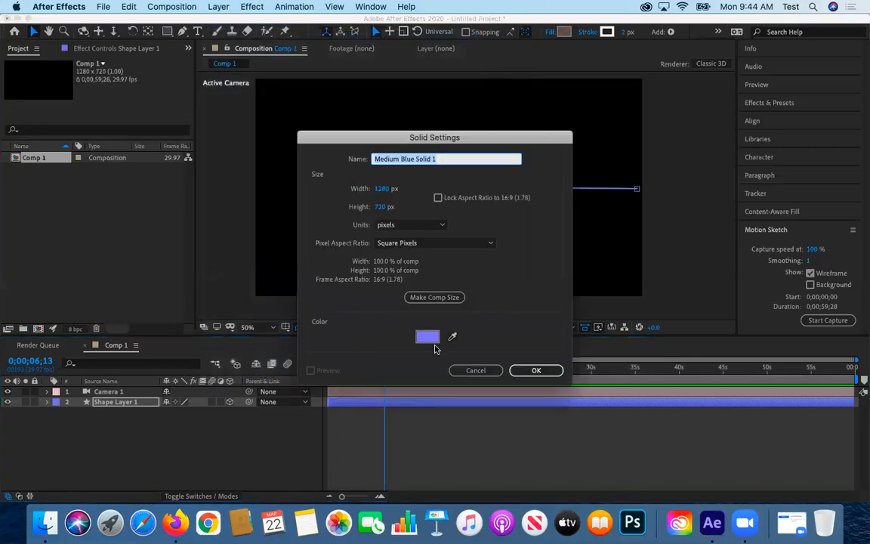
pyautogui.click(434, 344)
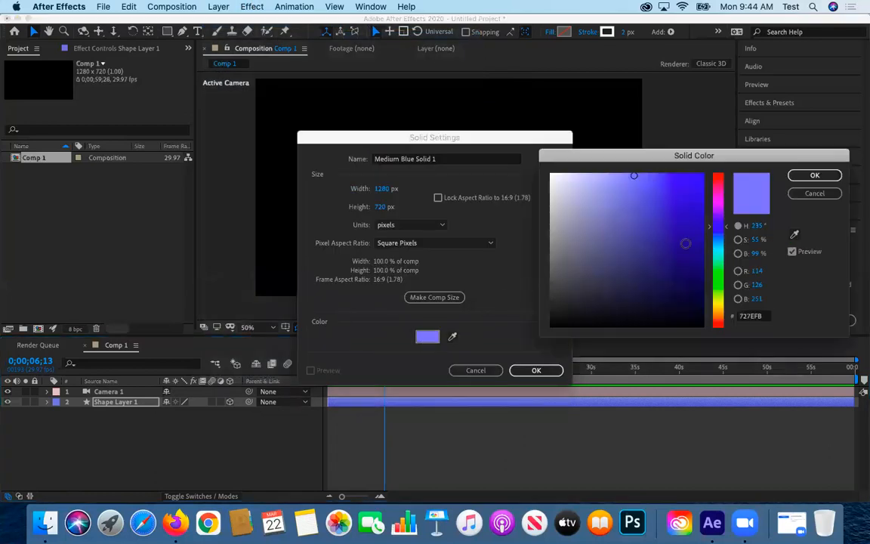
pyautogui.write('72E7FB')
pyautogui.click(719, 300)
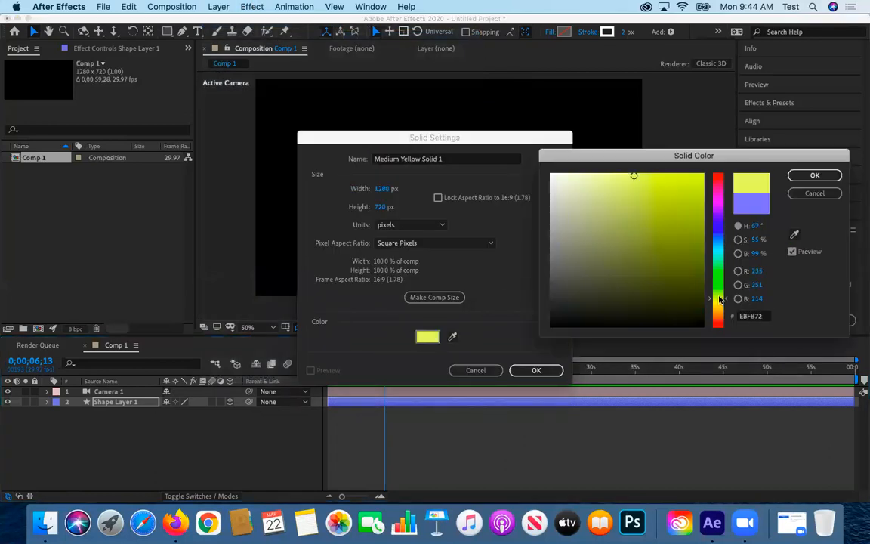
pyautogui.moveTo(606, 183)
pyautogui.mouseDown()
pyautogui.moveTo(564, 173)
pyautogui.moveTo(574, 173)
pyautogui.moveTo(553, 327)
pyautogui.moveTo(483, 291)
pyautogui.moveTo(511, 285)
pyautogui.mouseUp()
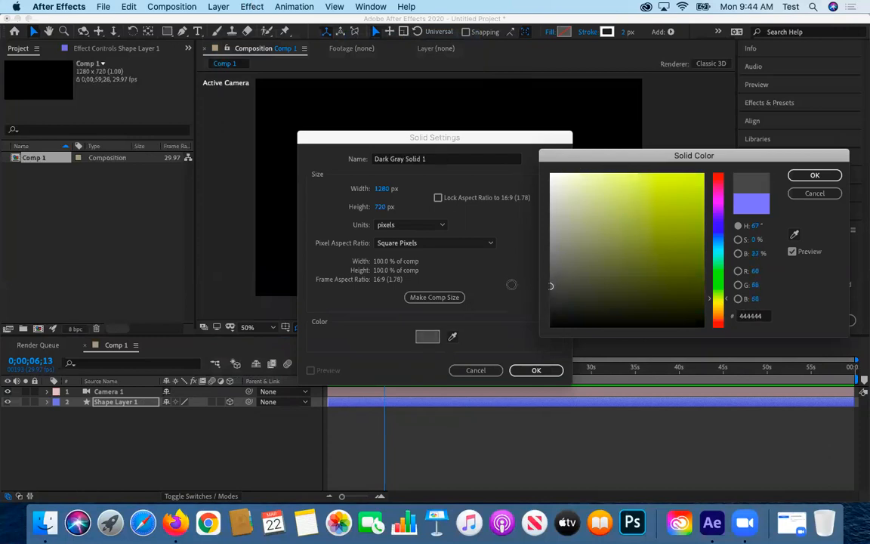
pyautogui.click(814, 175)
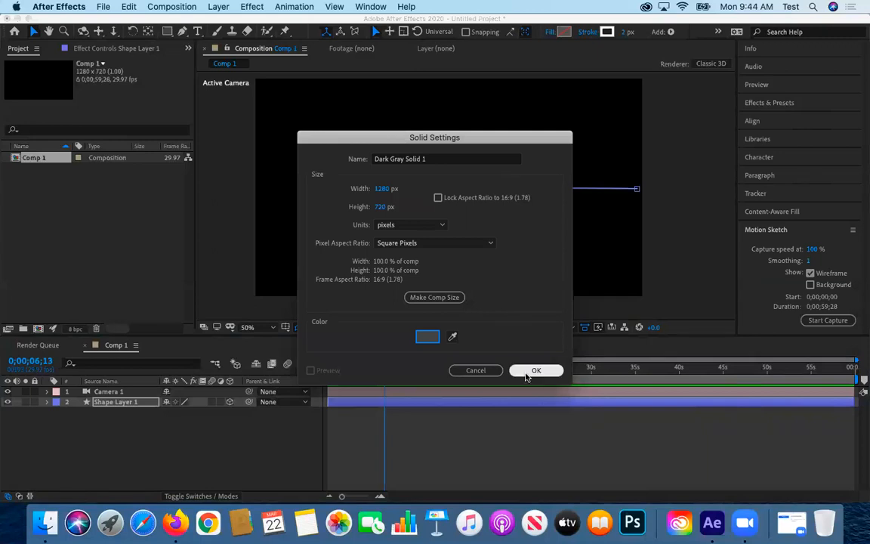
pyautogui.click(535, 370)
pyautogui.moveTo(119, 405); pyautogui.dragTo(117, 435)
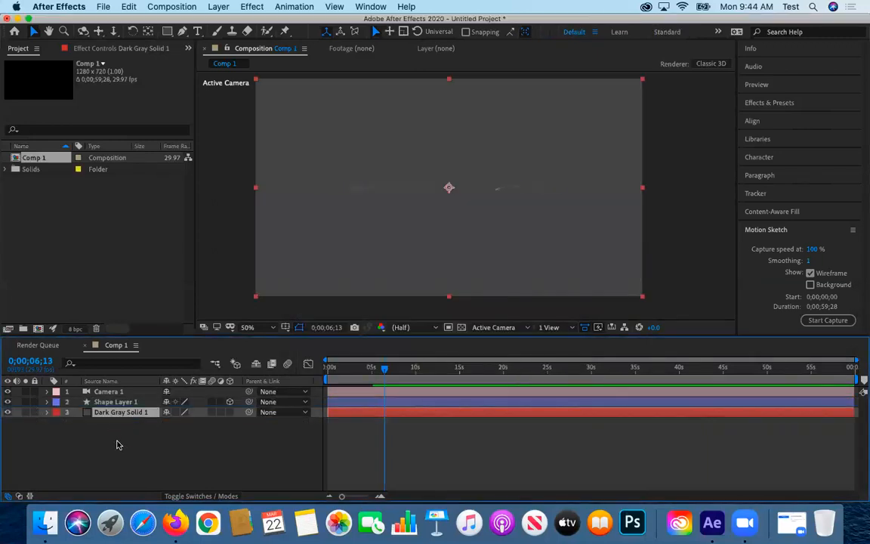
# Step: Add a new shape layer above Shape Layer 1 and set its fill colour to blue, 1B02DF
pyautogui.click(122, 402)
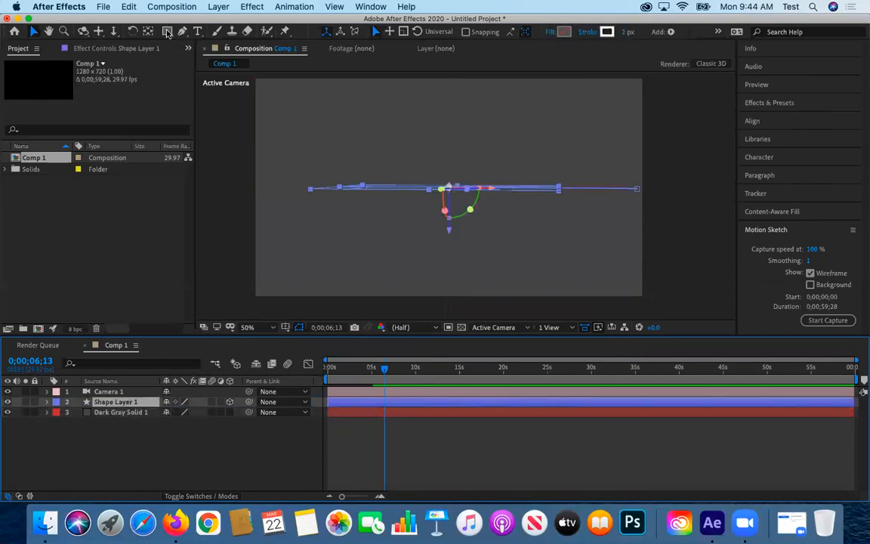
pyautogui.click(206, 6)
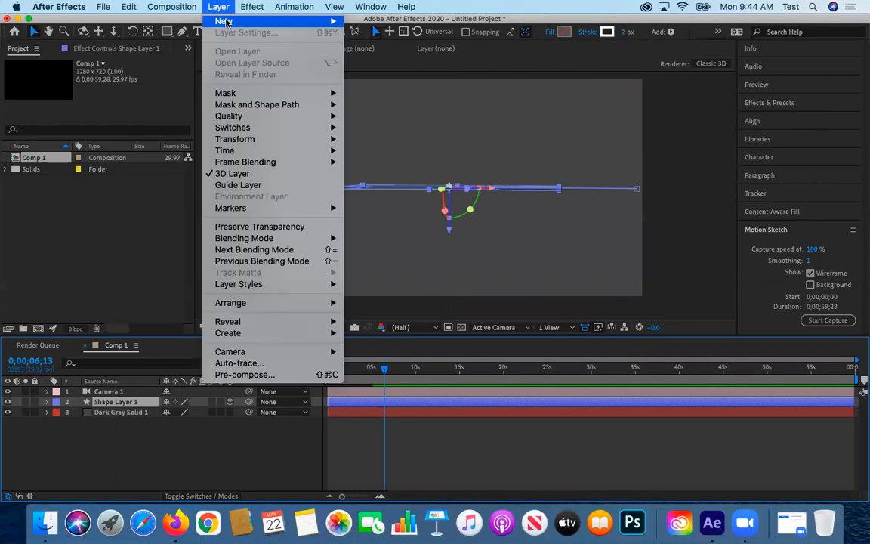
pyautogui.moveTo(227, 20)
pyautogui.click(380, 82)
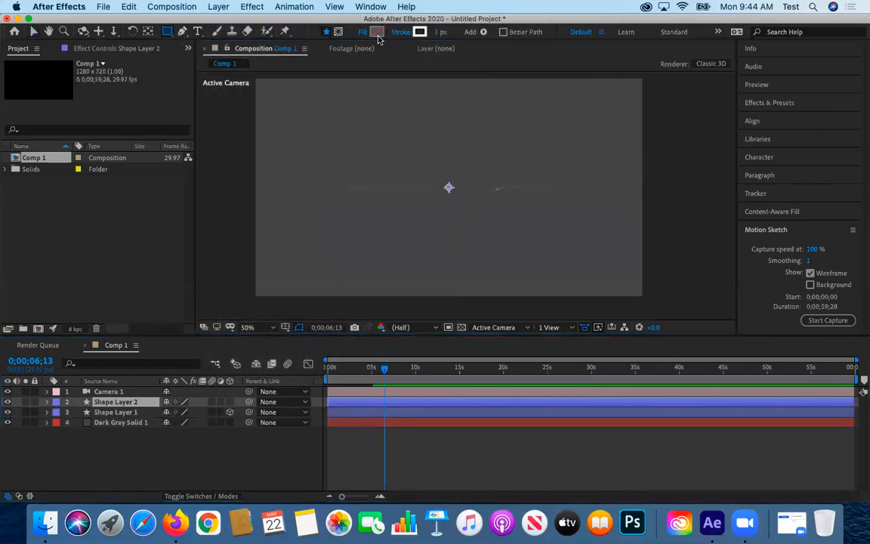
pyautogui.click(378, 32)
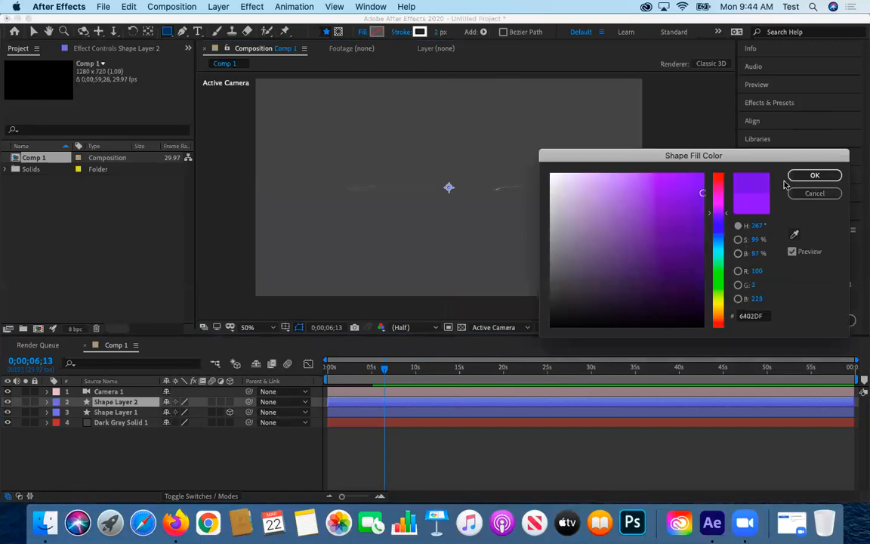
pyautogui.click(720, 224)
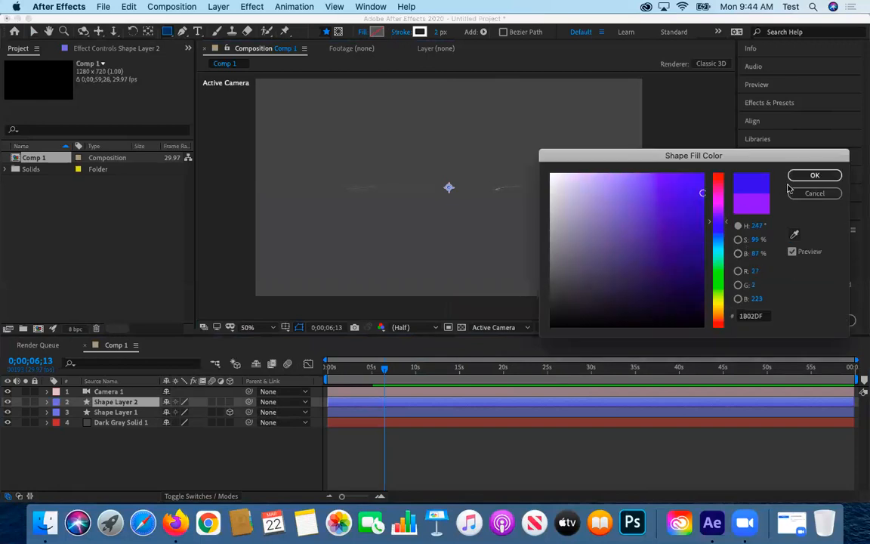
pyautogui.click(814, 175)
# Step: Draw a large closed, curved freeform shape with the Pen tool across most of the frame on Shape Layer 2
pyautogui.click(181, 32)
pyautogui.click(311, 124)
pyautogui.moveTo(539, 127)
pyautogui.mouseDown()
pyautogui.moveTo(585, 113)
pyautogui.moveTo(599, 77)
pyautogui.mouseUp()
pyautogui.moveTo(594, 194); pyautogui.dragTo(550, 264)
pyautogui.moveTo(422, 266); pyautogui.dragTo(320, 227)
pyautogui.moveTo(281, 167); pyautogui.dragTo(302, 148)
pyautogui.moveTo(308, 115); pyautogui.dragTo(302, 159)
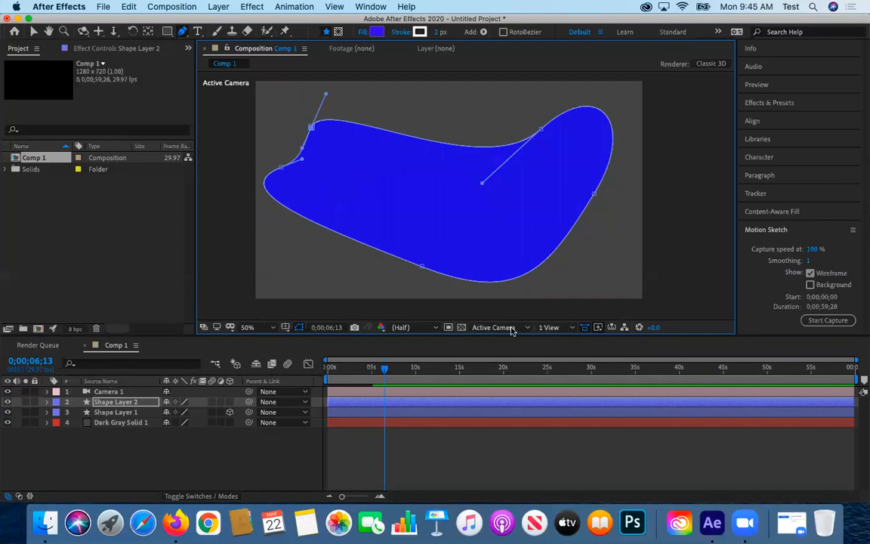
# Step: Switch to a two-view layout, then make Shape Layer 2 a 3D layer and move it below Shape Layer 1
pyautogui.click(550, 327)
pyautogui.click(558, 353)
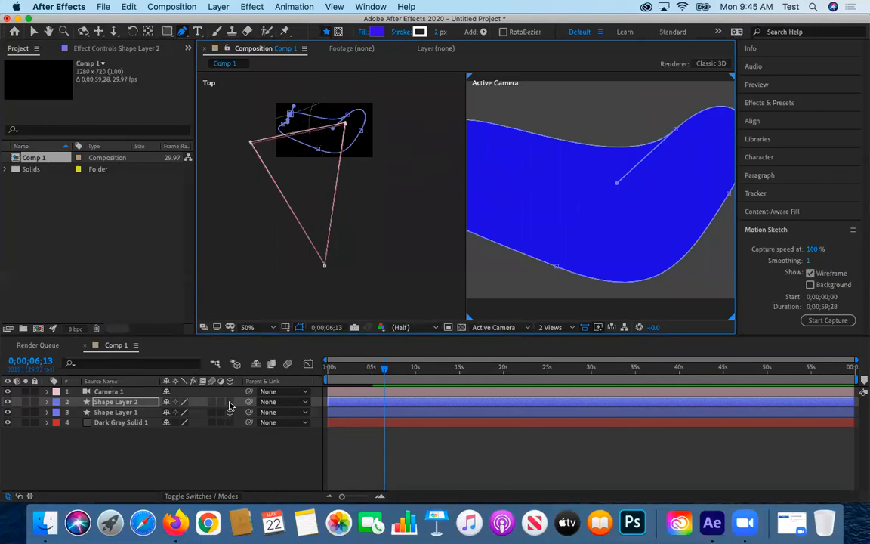
pyautogui.click(230, 403)
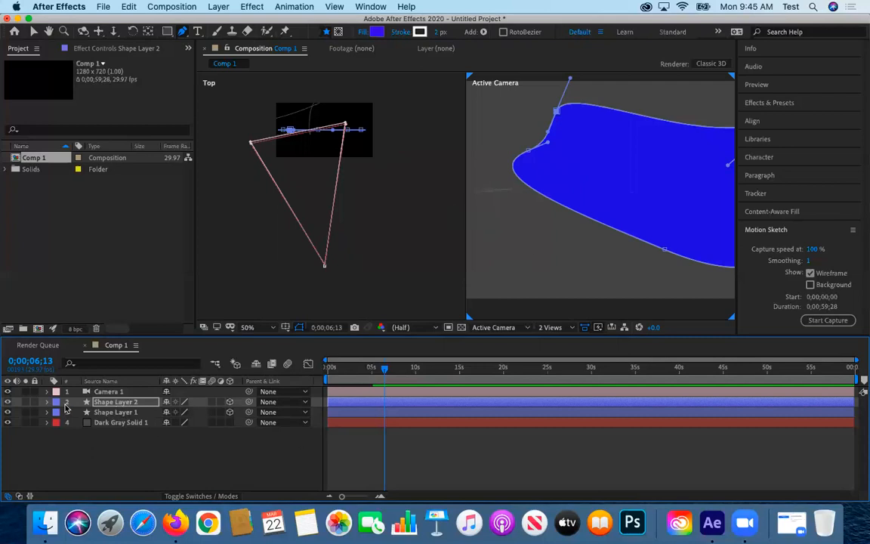
pyautogui.moveTo(106, 403); pyautogui.dragTo(110, 421)
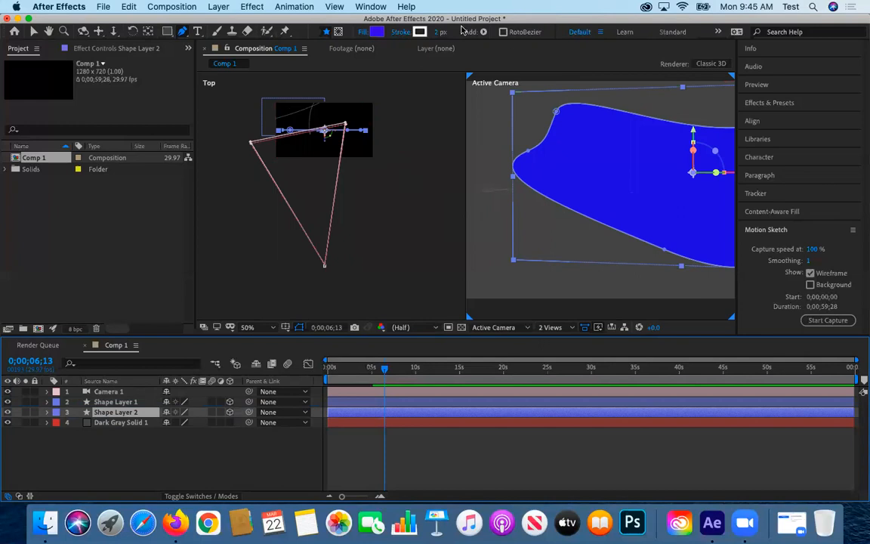
# Step: Examine the Transform and Material Options properties of Shape Layer 2
pyautogui.click(46, 413)
pyautogui.click(57, 433)
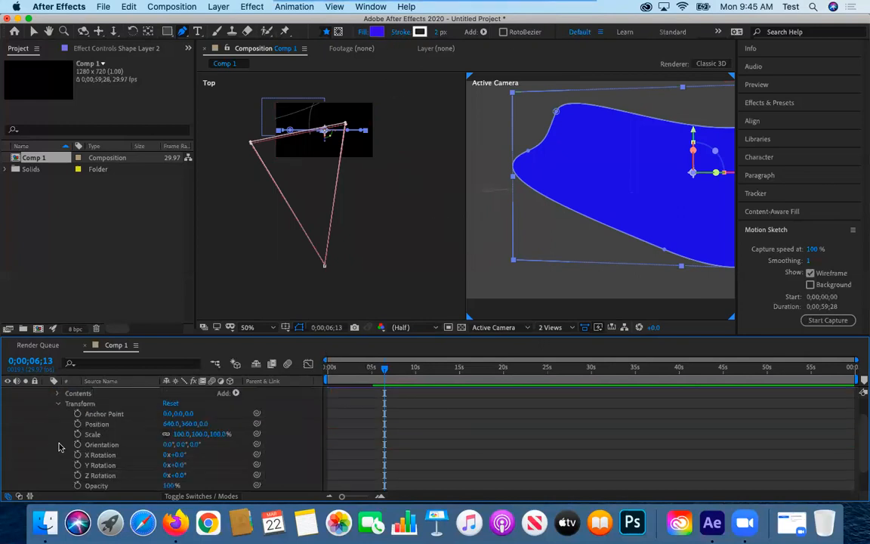
pyautogui.click(57, 403)
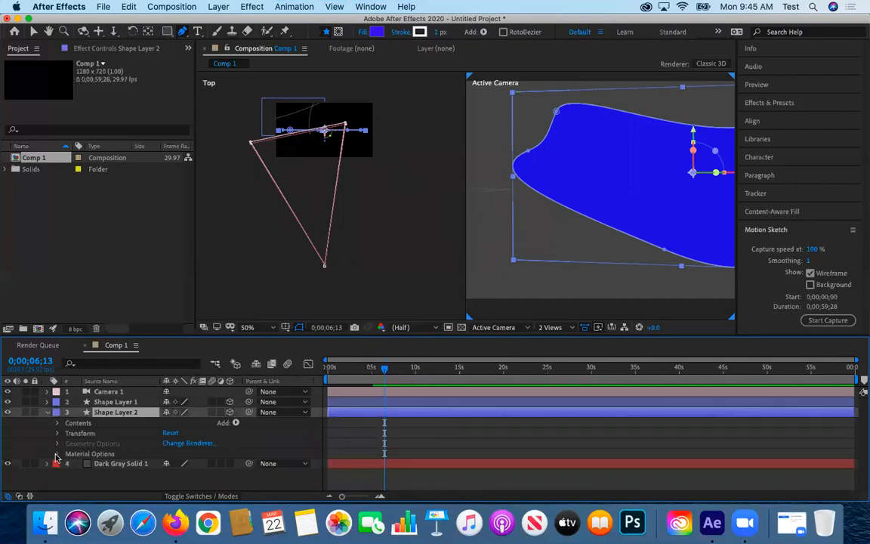
pyautogui.click(57, 454)
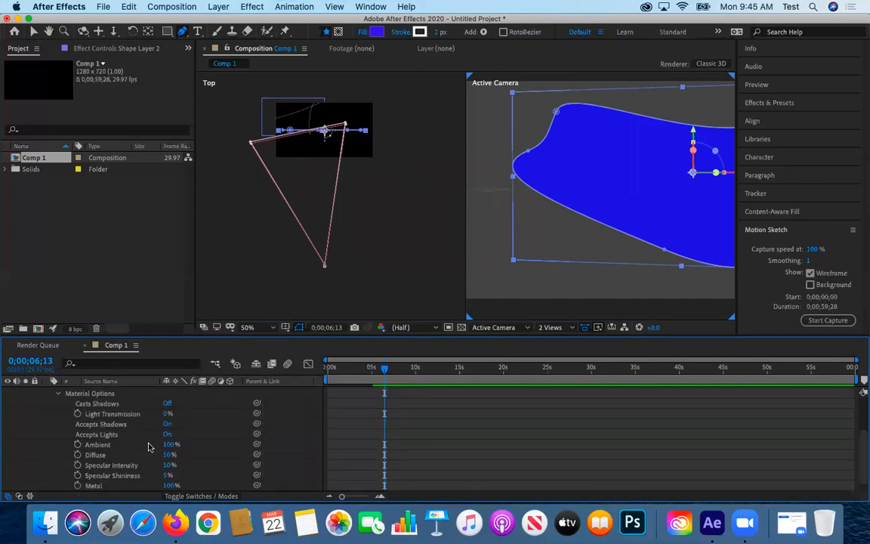
pyautogui.click(57, 397)
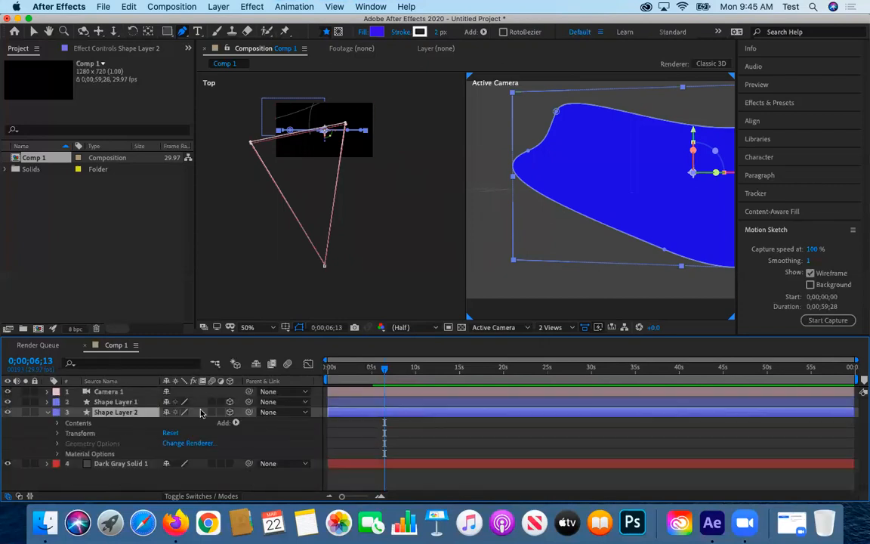
pyautogui.click(47, 412)
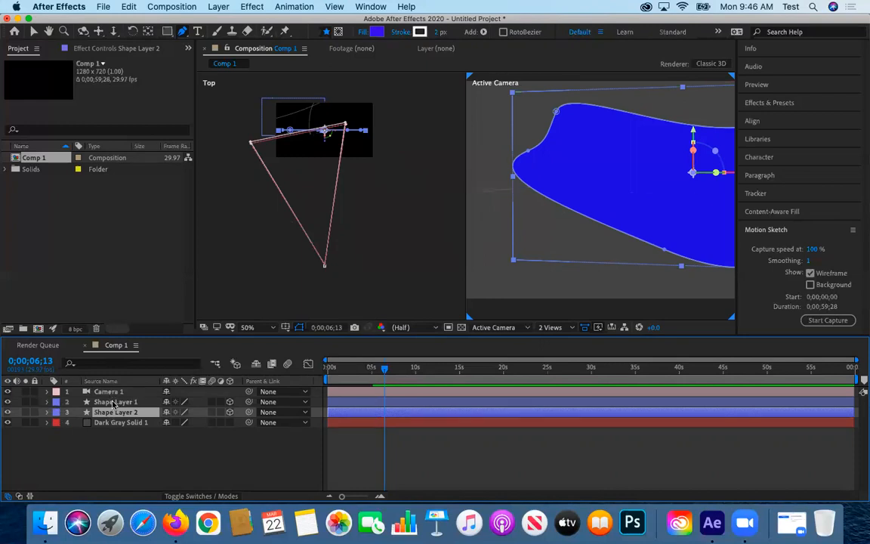
# Step: Set the stroke opacity of the freeform shape on Shape Layer 2 to 0%, keeping its colour white
pyautogui.click(47, 413)
pyautogui.click(57, 426)
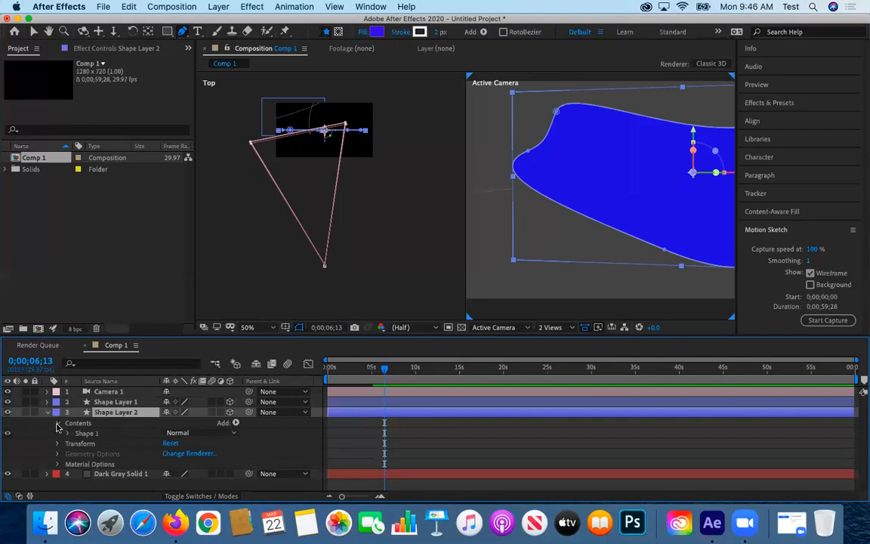
pyautogui.click(68, 434)
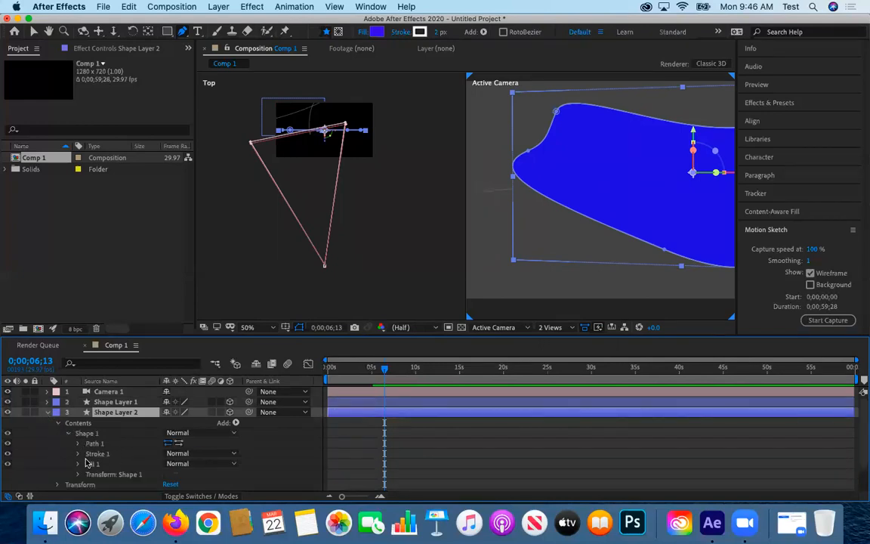
pyautogui.click(78, 454)
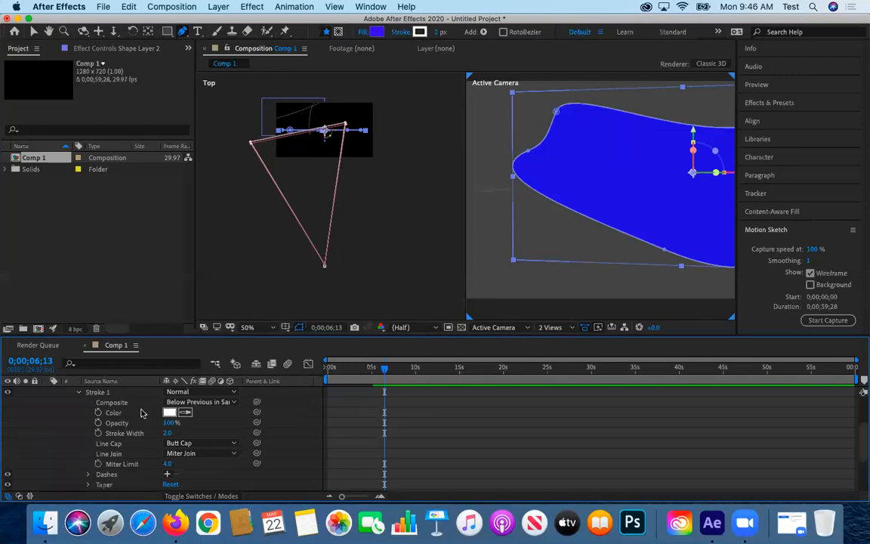
pyautogui.click(169, 413)
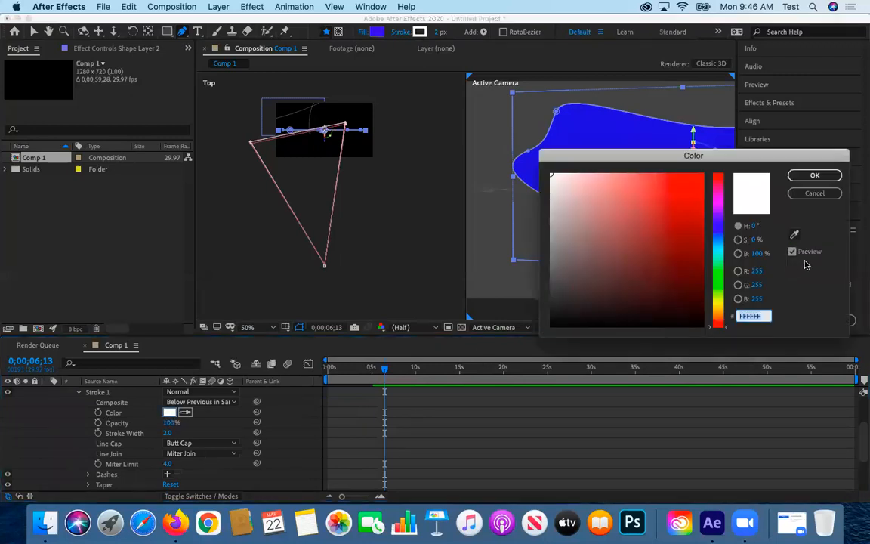
pyautogui.click(814, 174)
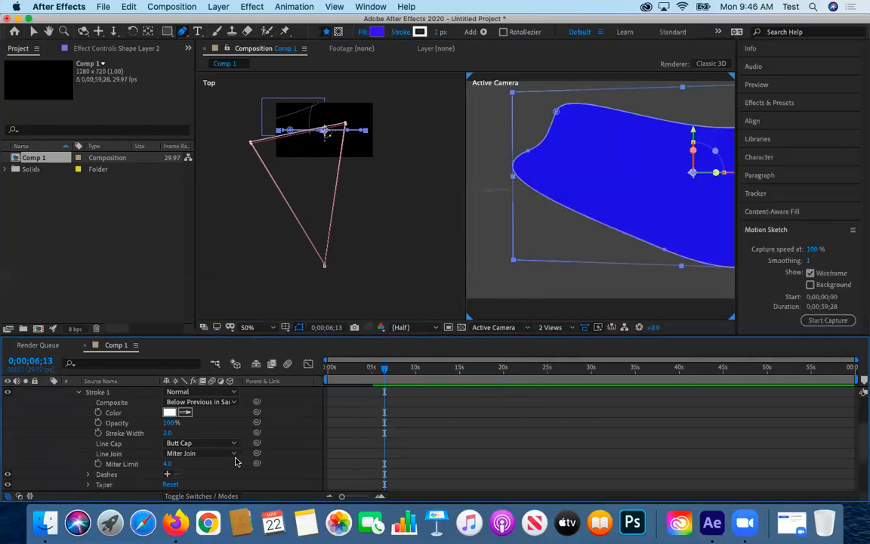
pyautogui.moveTo(169, 423)
pyautogui.mouseDown()
pyautogui.moveTo(3, 425)
pyautogui.moveTo(12, 424)
pyautogui.mouseUp()
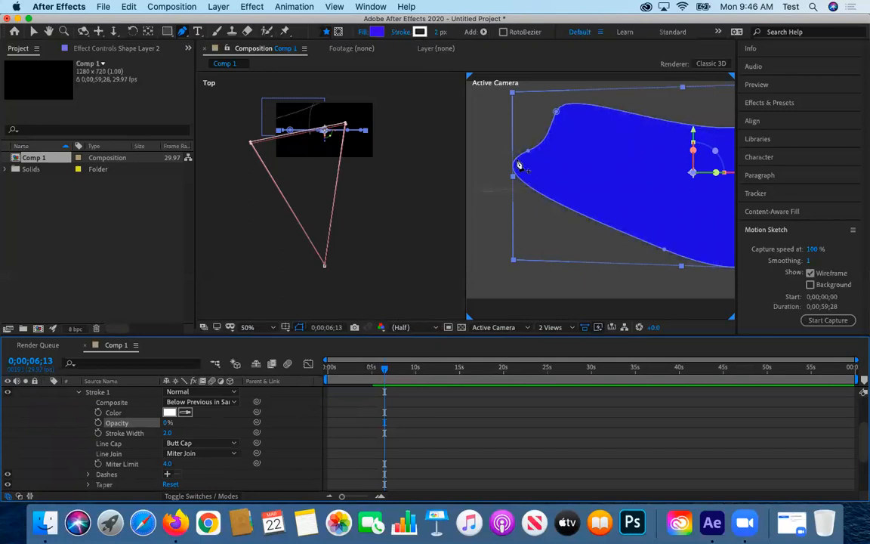
pyautogui.scroll(-3, 162, 474)
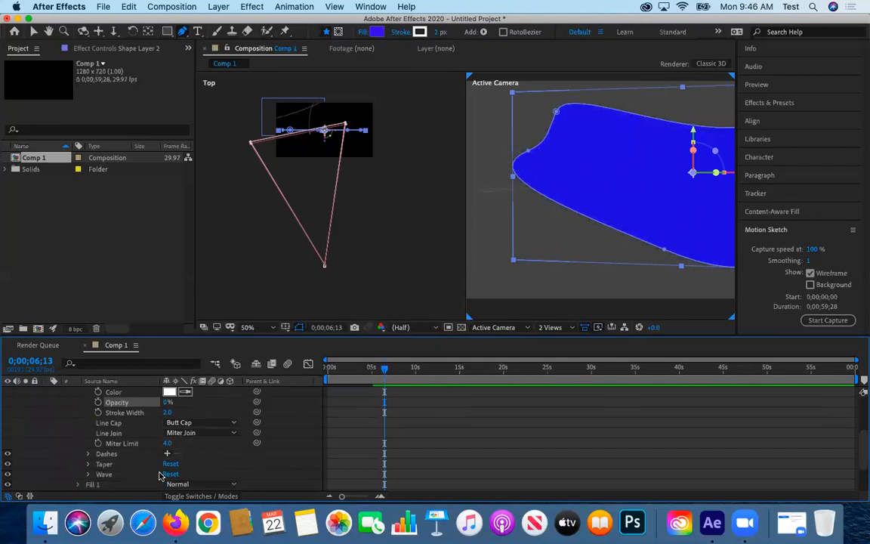
# Step: Set the fill opacity of the freeform shape on Shape Layer 2 to 59% and collapse the layer's properties
pyautogui.click(79, 474)
pyautogui.scroll(-5, 154, 464)
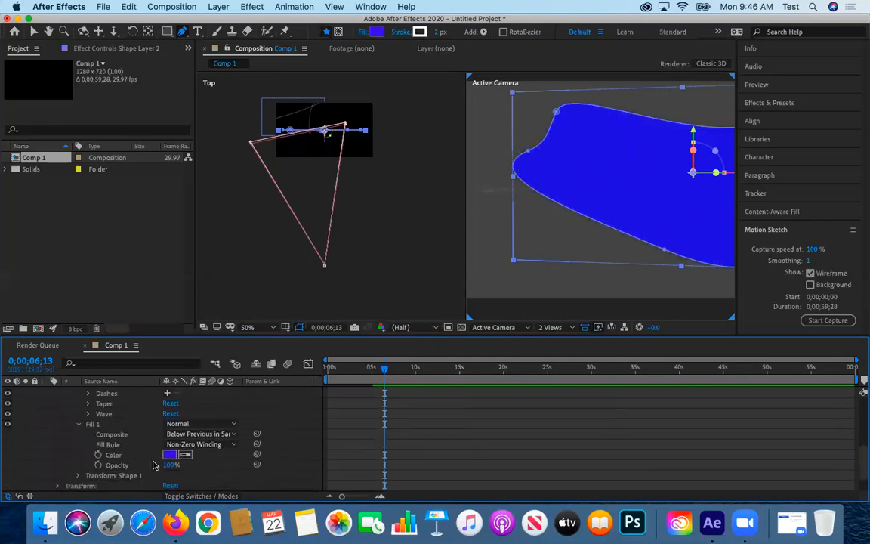
pyautogui.moveTo(168, 464); pyautogui.dragTo(141, 464)
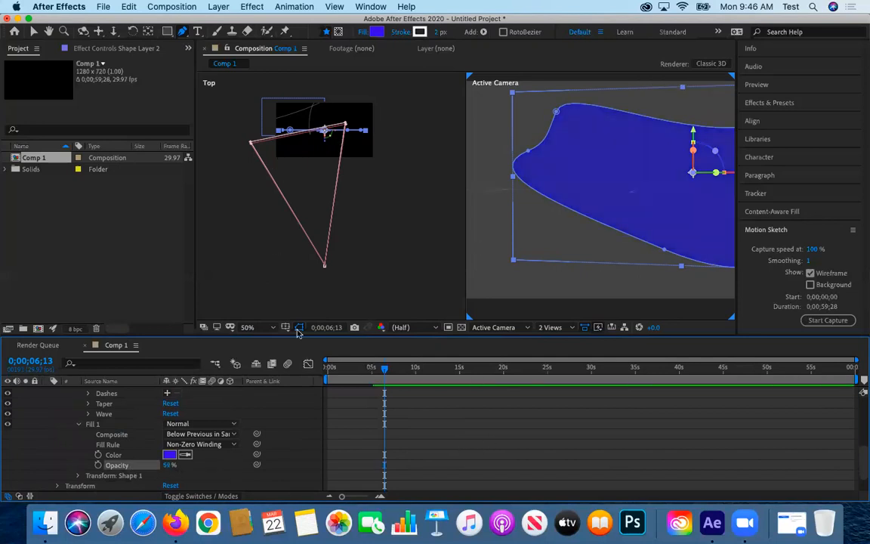
pyautogui.scroll(8, 81, 414)
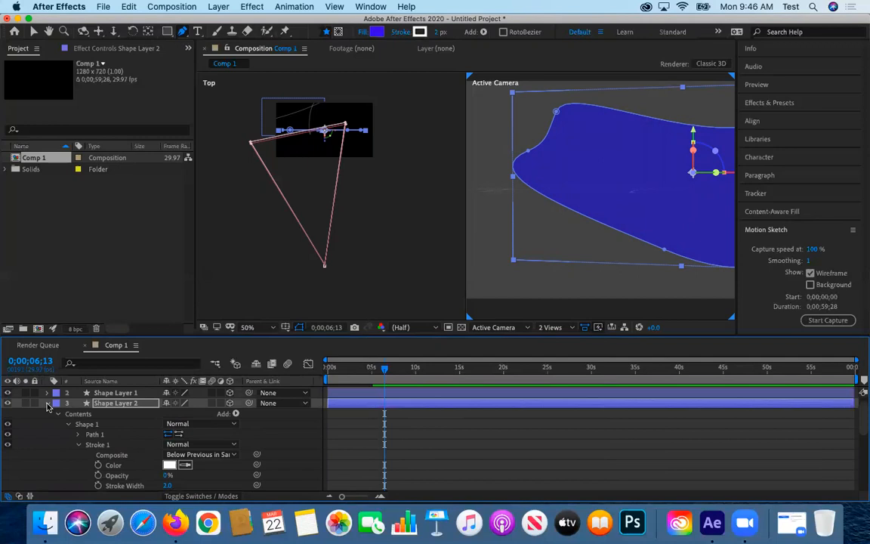
pyautogui.click(46, 403)
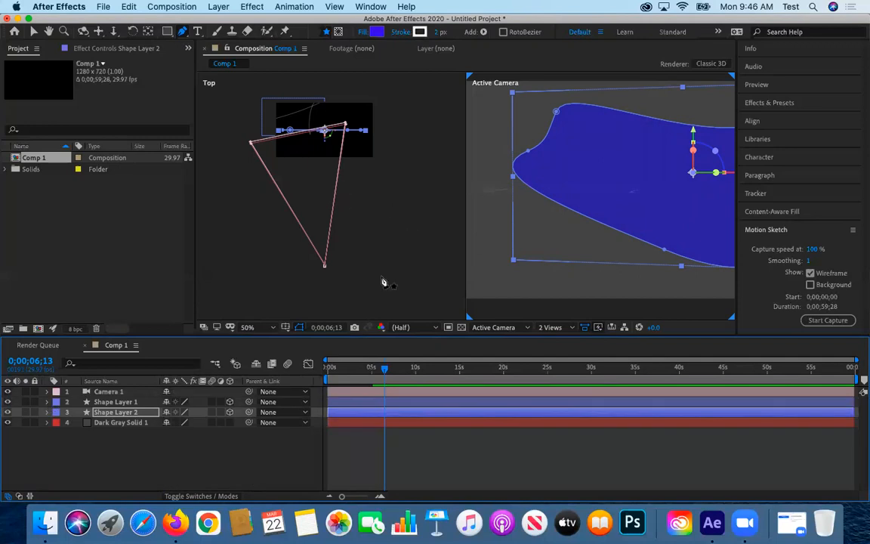
pyautogui.click(47, 413)
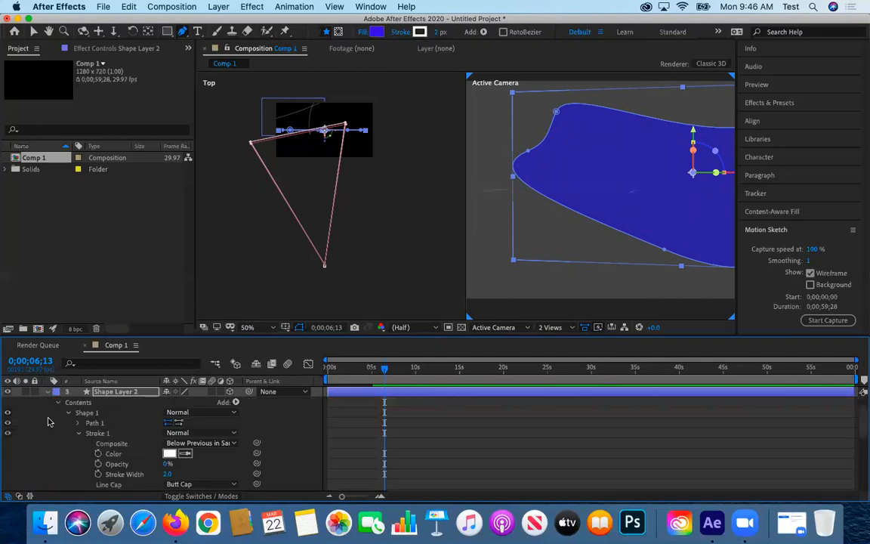
pyautogui.click(47, 391)
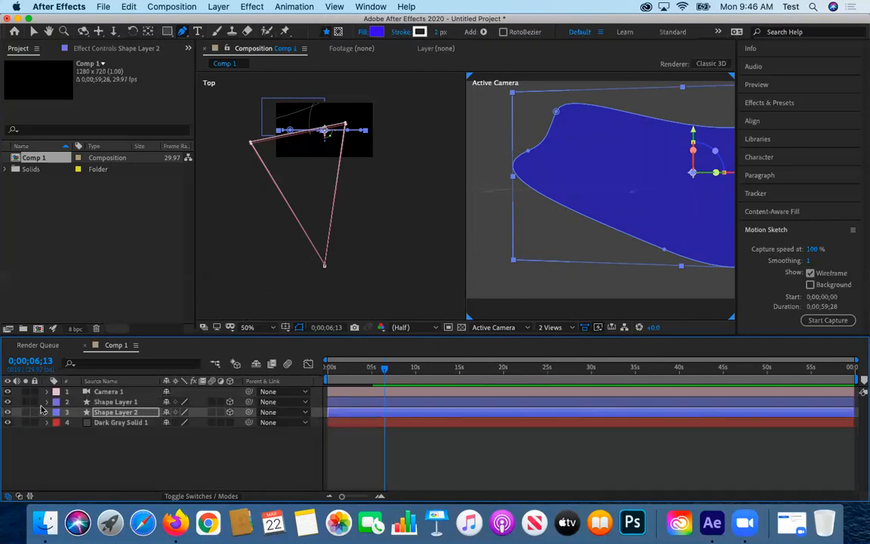
# Step: Set the stroke width of Shape 1 on Shape Layer 1 to 93
pyautogui.click(47, 402)
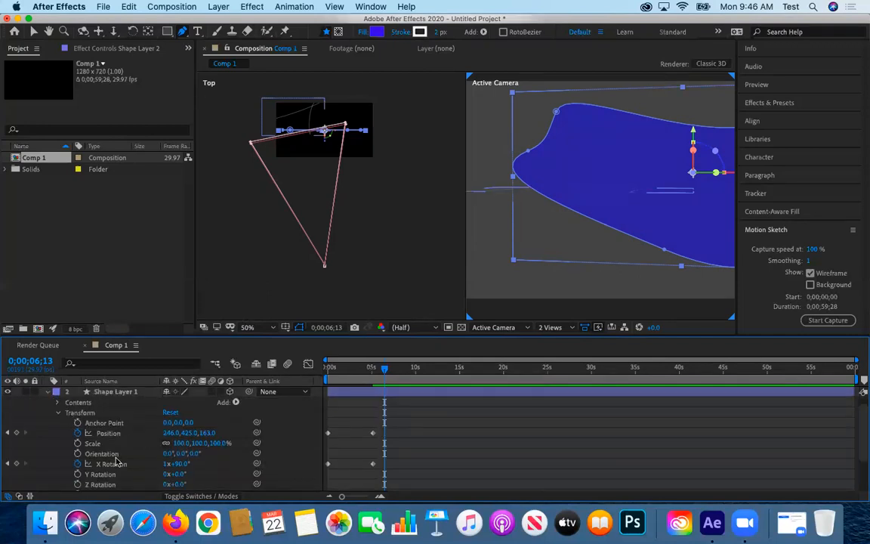
pyautogui.click(57, 402)
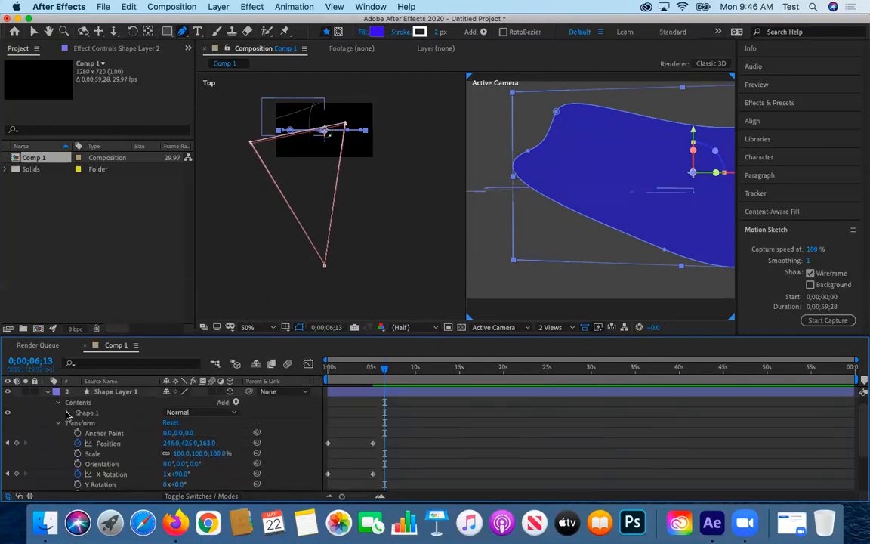
pyautogui.click(68, 412)
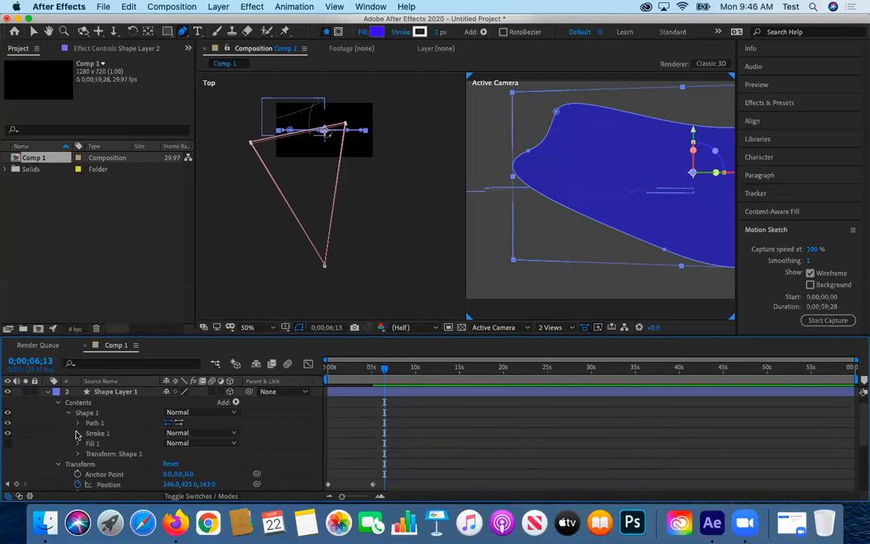
pyautogui.click(77, 432)
pyautogui.scroll(-2, 101, 461)
pyautogui.moveTo(183, 433); pyautogui.dragTo(259, 444)
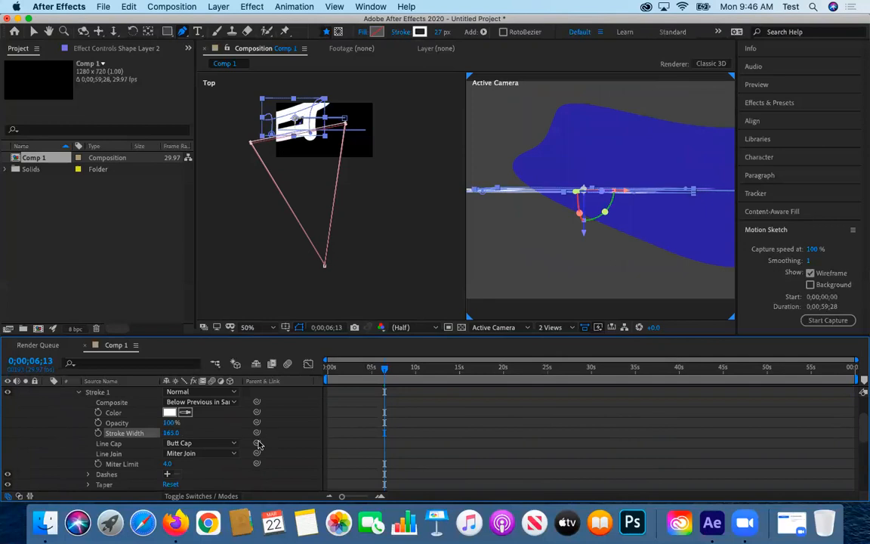
pyautogui.moveTo(168, 433)
pyautogui.mouseDown()
pyautogui.moveTo(116, 433)
pyautogui.moveTo(133, 433)
pyautogui.mouseUp()
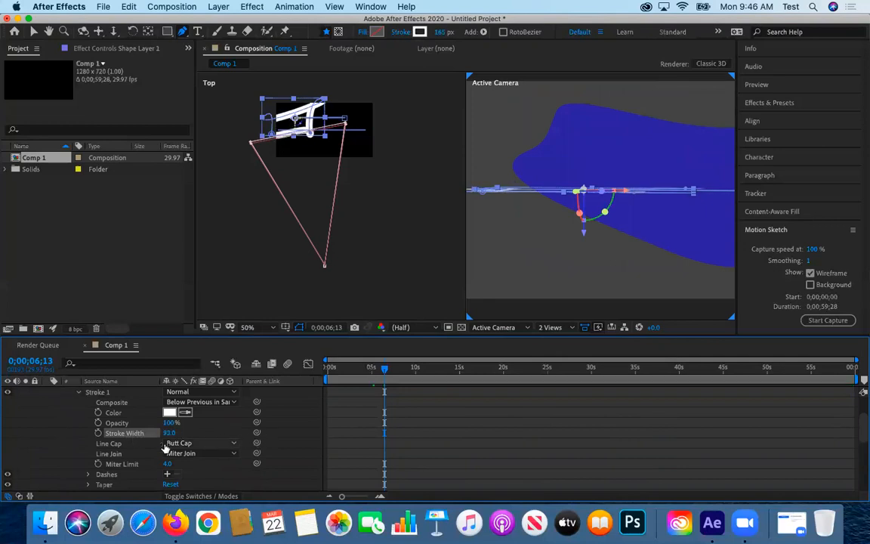
# Step: Move the current time to 0;00;02;29 and collapse the properties of Shape Layer 1
pyautogui.moveTo(384, 370); pyautogui.dragTo(350, 377)
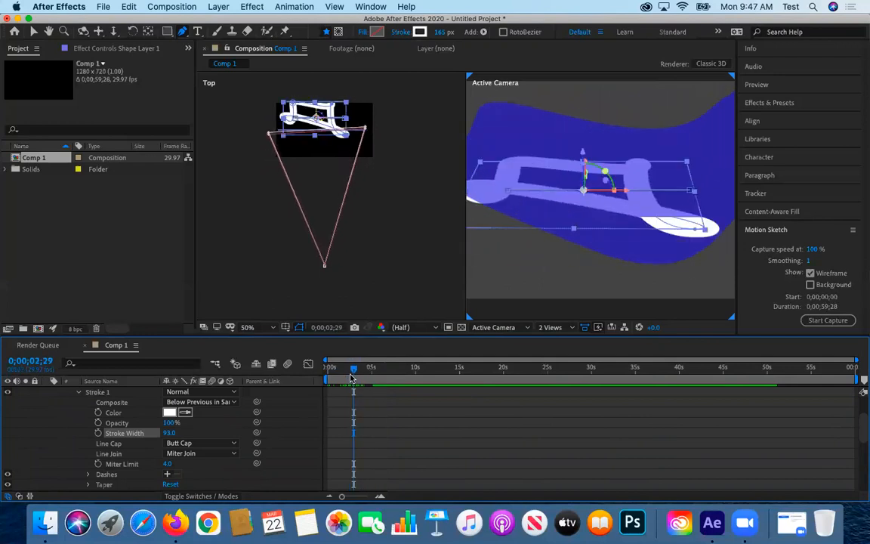
pyautogui.scroll(3, 114, 427)
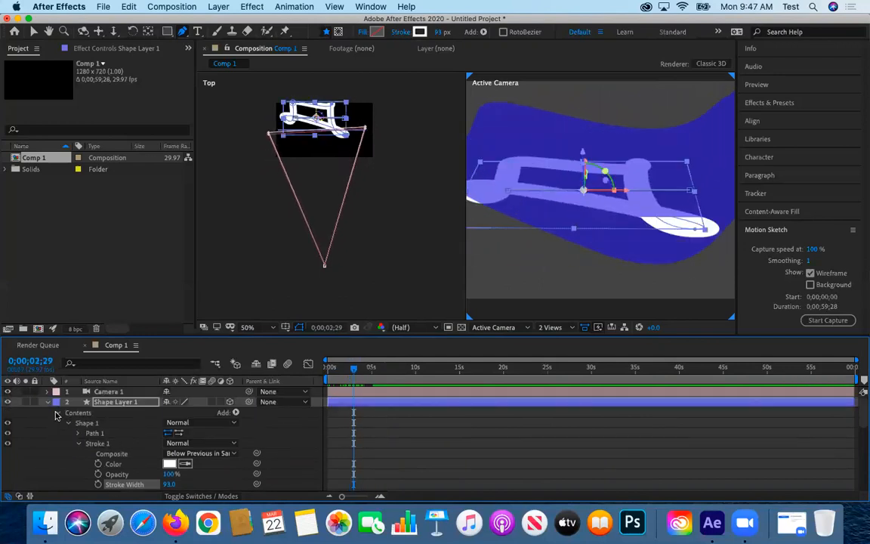
pyautogui.click(60, 412)
pyautogui.click(47, 401)
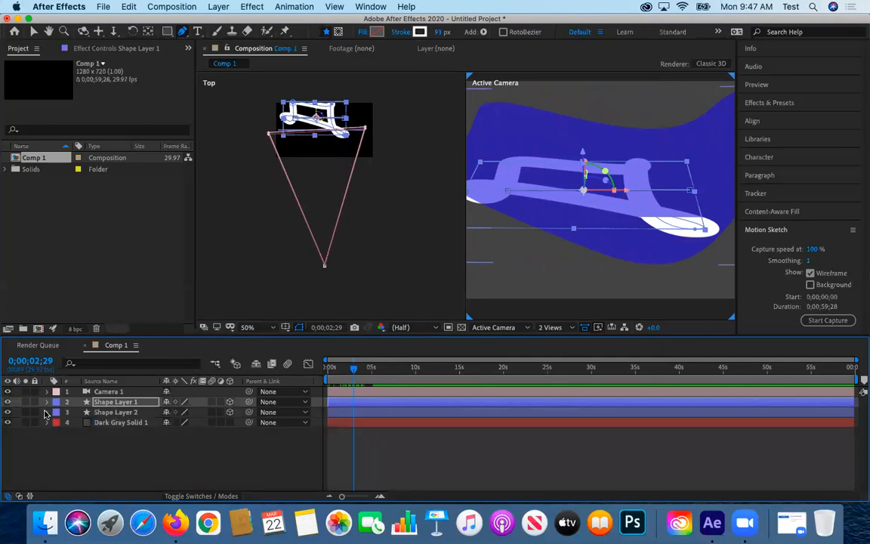
pyautogui.click(46, 412)
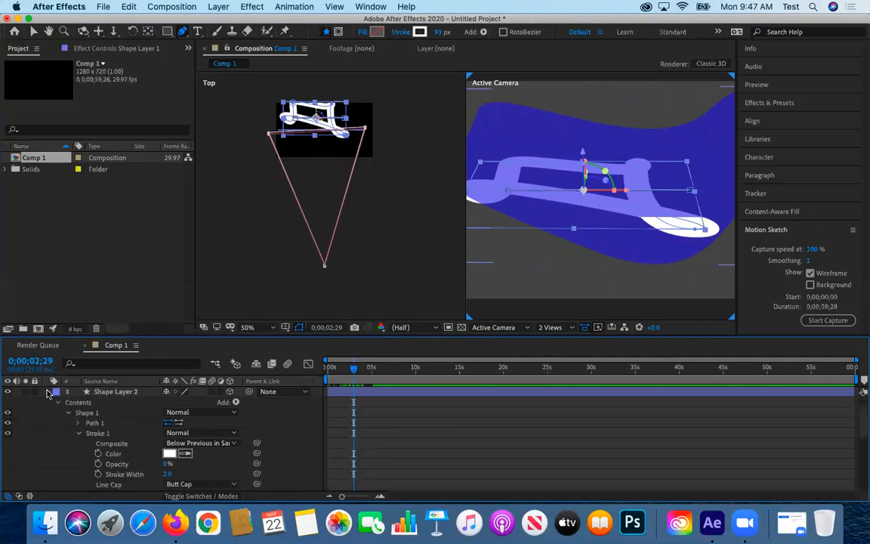
pyautogui.click(46, 392)
# Step: Show only the Position property of both shape layers and set Shape Layer 2's Z position to -822
pyautogui.click(117, 402)
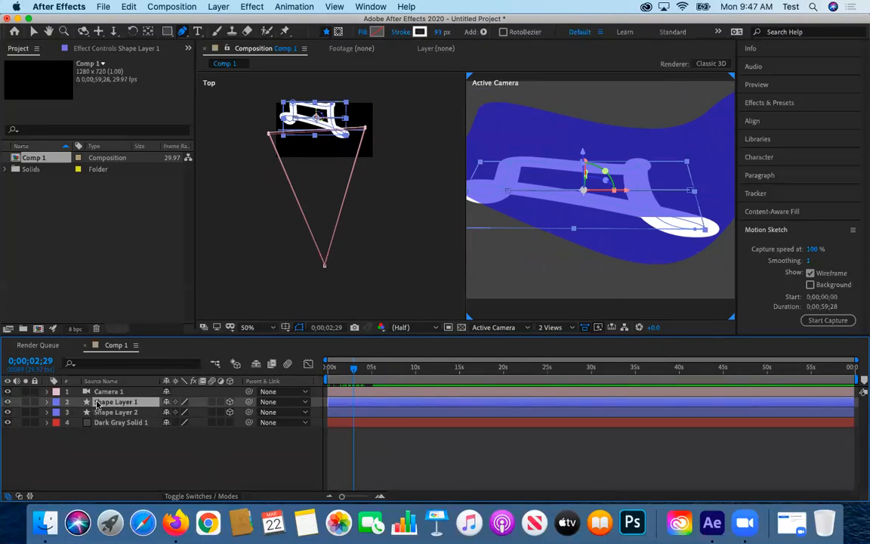
pyautogui.press('p')
pyautogui.moveTo(202, 414); pyautogui.dragTo(66, 432)
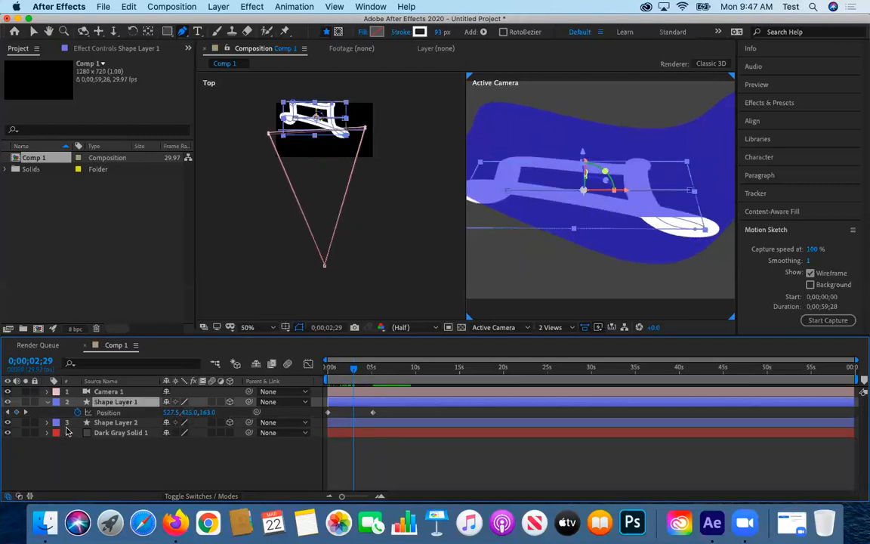
pyautogui.click(117, 422)
pyautogui.press('p')
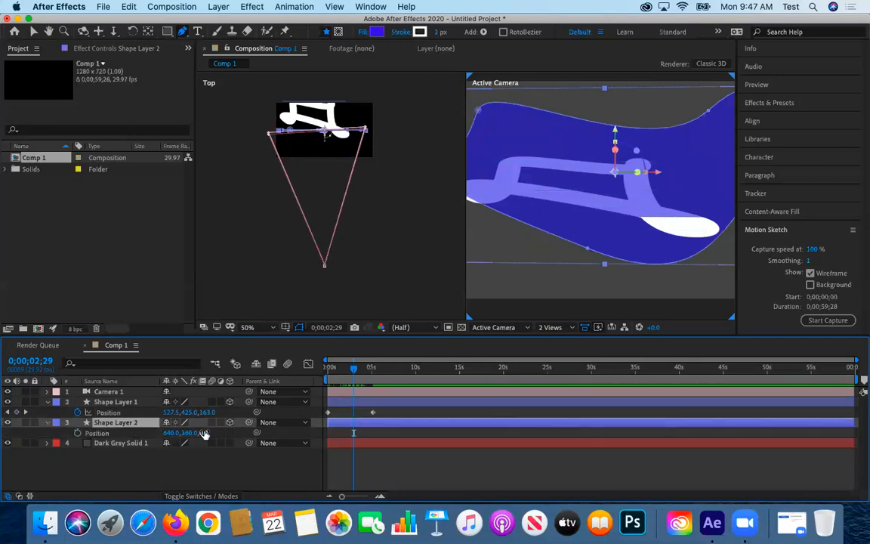
pyautogui.moveTo(220, 431); pyautogui.dragTo(5, 477)
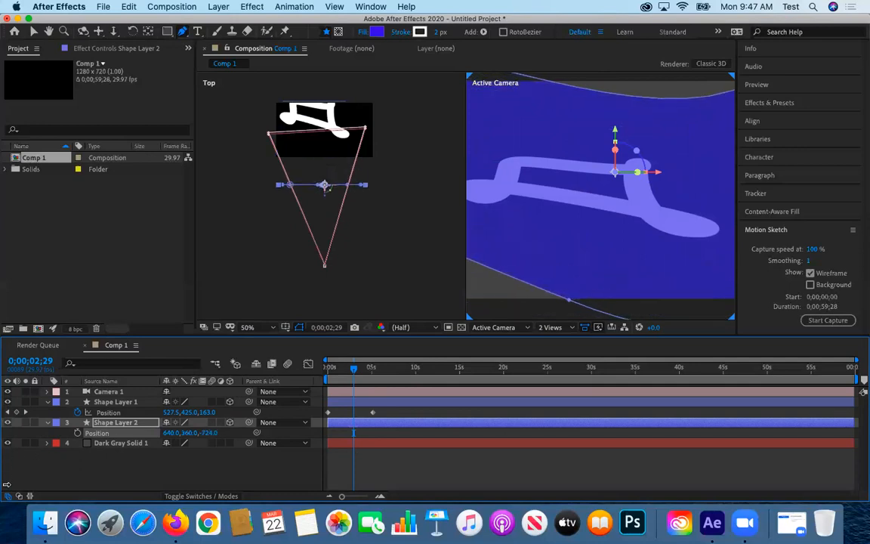
pyautogui.moveTo(214, 435); pyautogui.dragTo(165, 422)
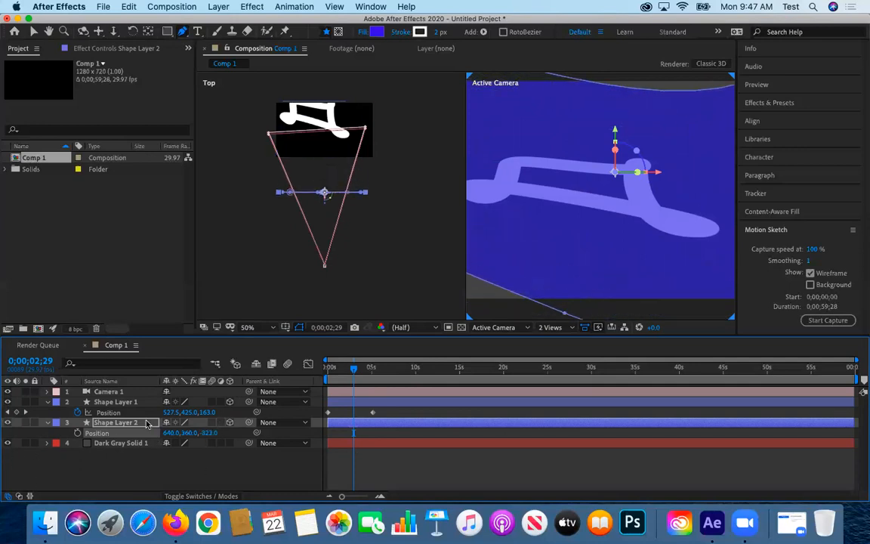
# Step: Animate Shape Layer 2's Position with a keyframe at 0;00;00;00 and another at 0;00;05;05 with Z set to 4386
pyautogui.moveTo(354, 370); pyautogui.dragTo(327, 370)
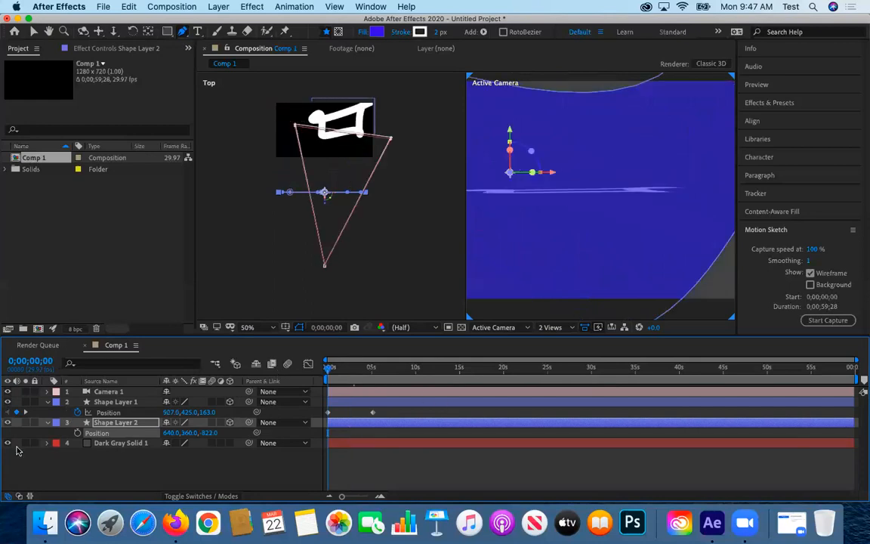
pyautogui.click(77, 433)
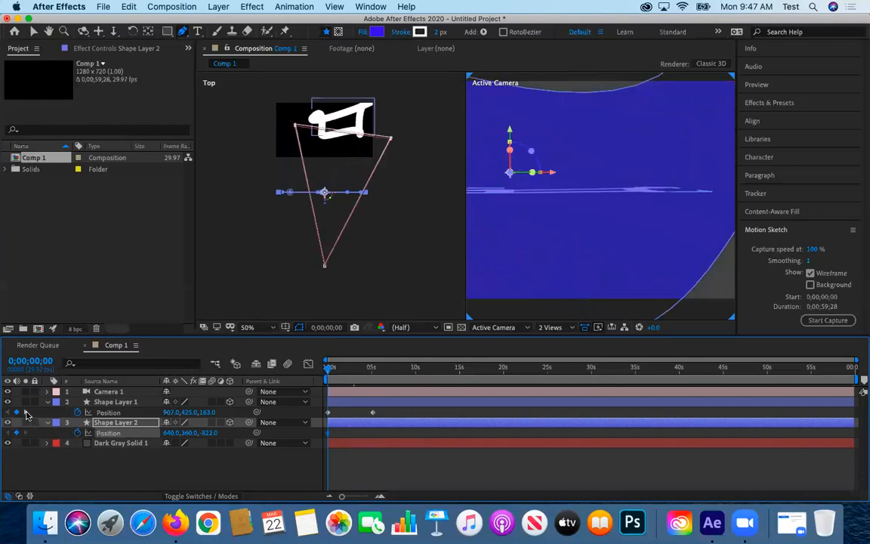
pyautogui.press('k')
pyautogui.moveTo(207, 432); pyautogui.dragTo(573, 492)
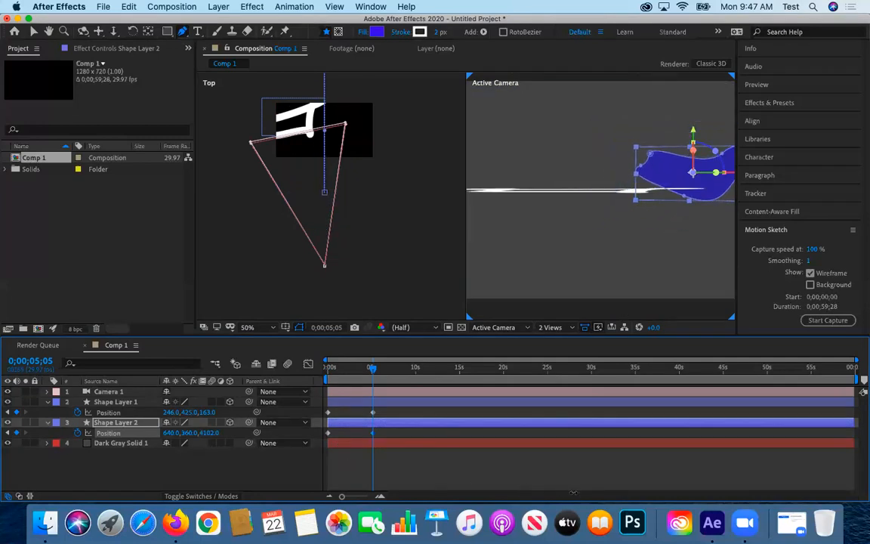
pyautogui.moveTo(213, 433); pyautogui.dragTo(230, 437)
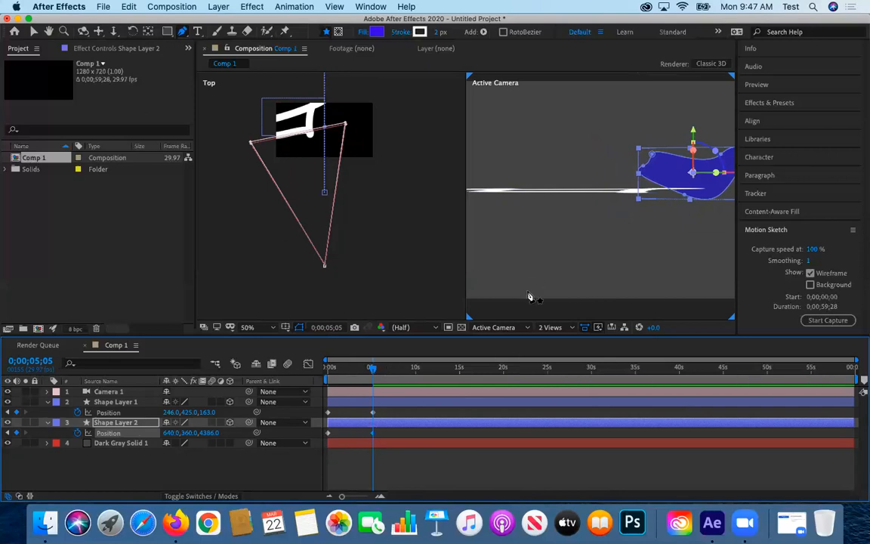
# Step: Switch the composition to a one-view layout and preview the animation from the first frame
pyautogui.click(551, 327)
pyautogui.click(566, 341)
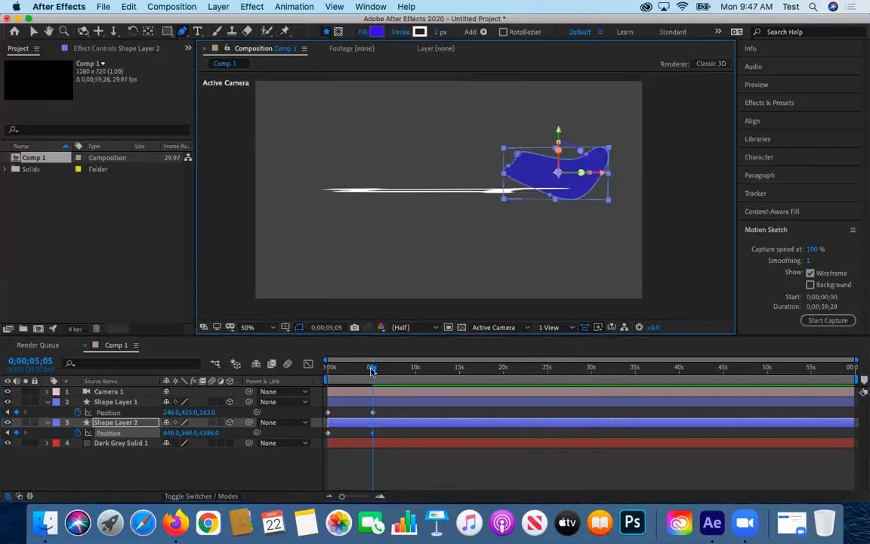
pyautogui.press('Home')
pyautogui.press('space')
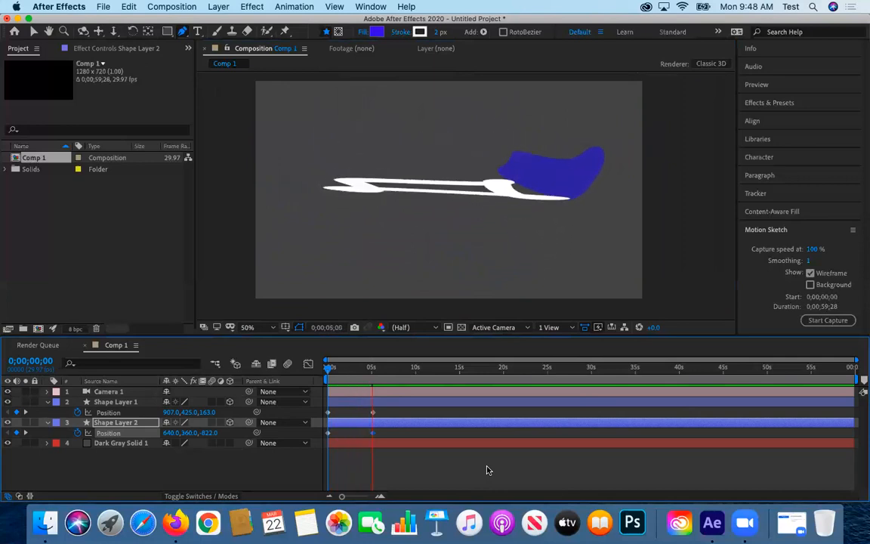
pyautogui.press('space')
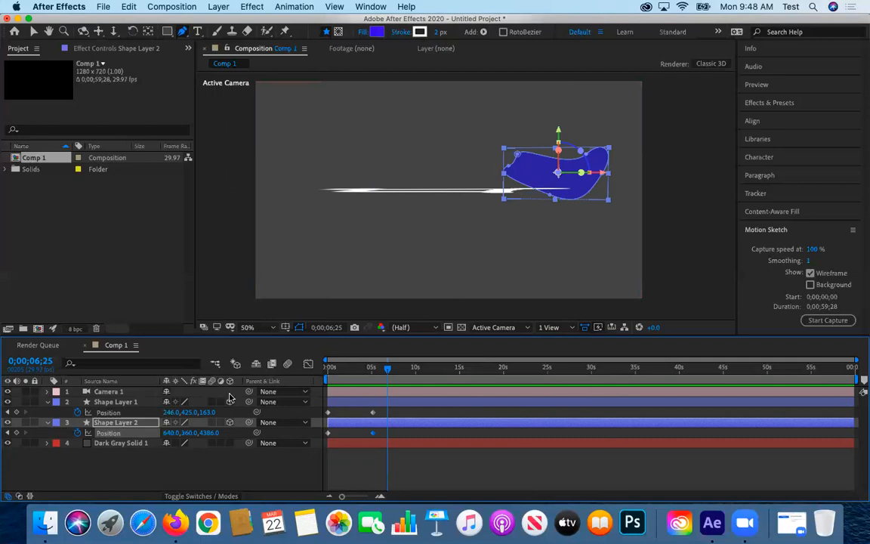
pyautogui.click(226, 498)
pyautogui.click(227, 498)
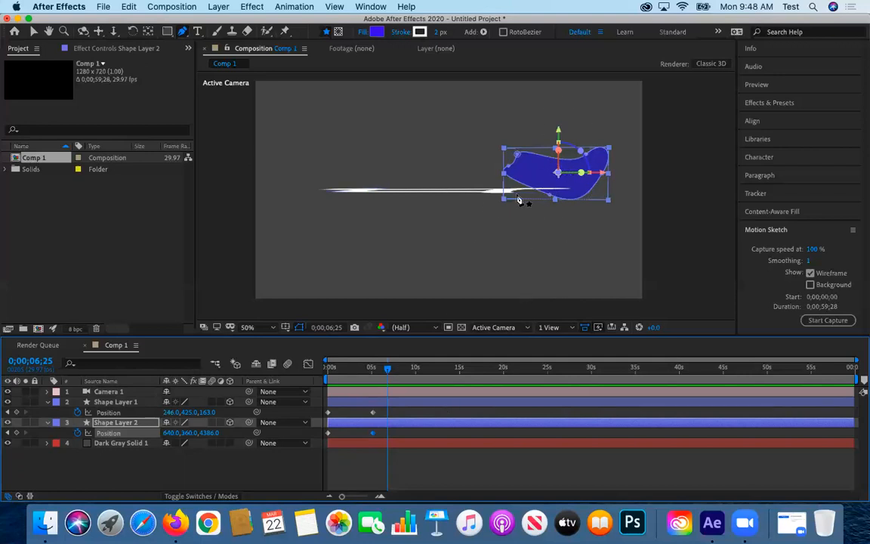
# Step: Activate the Selection tool and switch the composition's 3D view to Camera 1
pyautogui.click(33, 32)
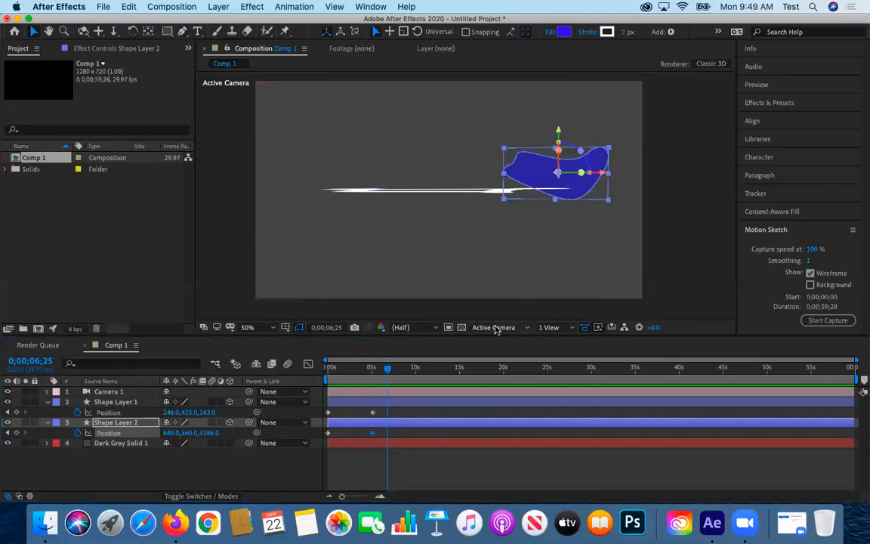
pyautogui.click(495, 327)
pyautogui.click(499, 327)
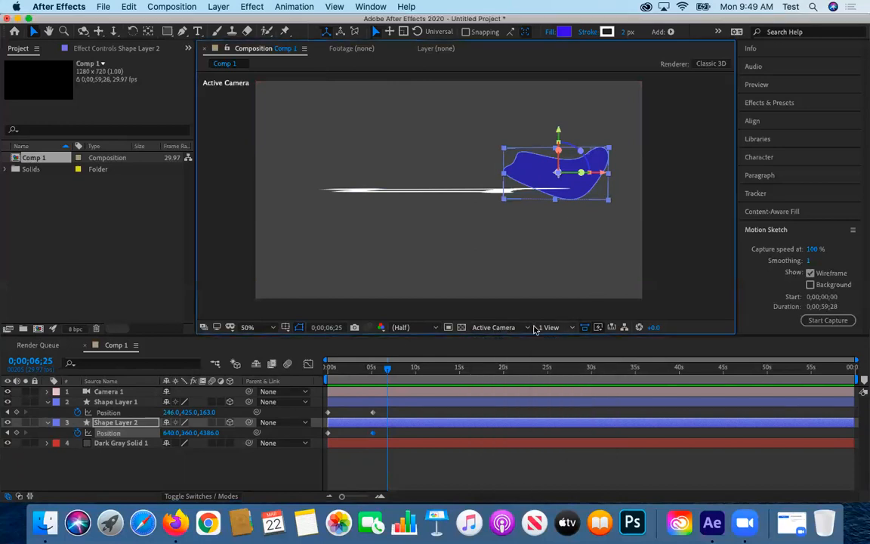
pyautogui.click(506, 327)
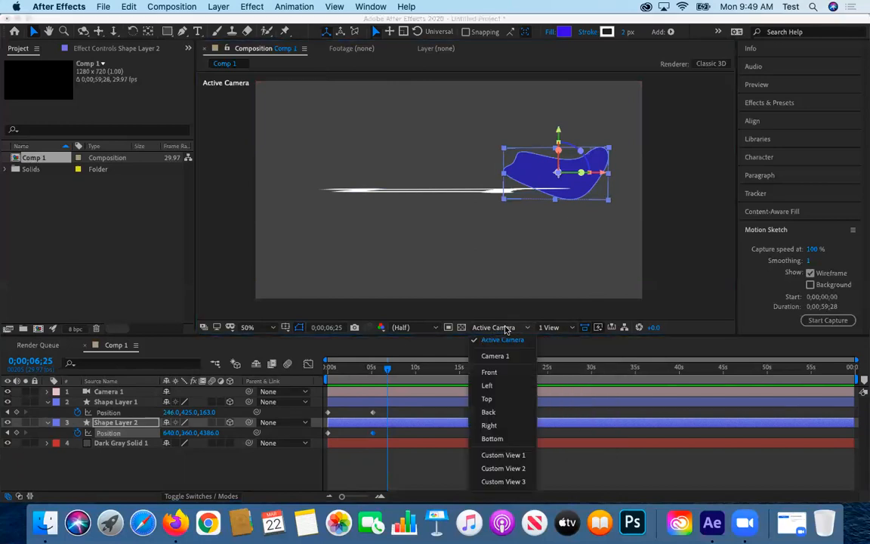
pyautogui.click(498, 355)
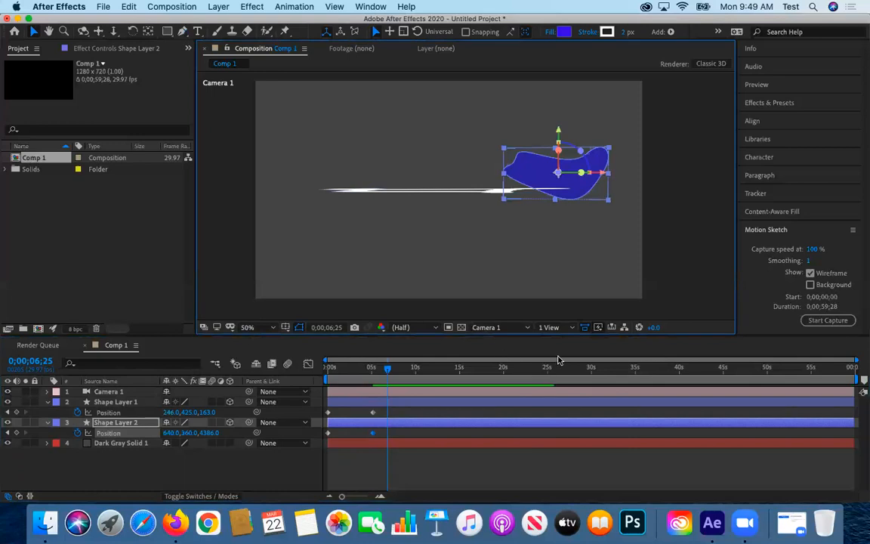
pyautogui.click(498, 327)
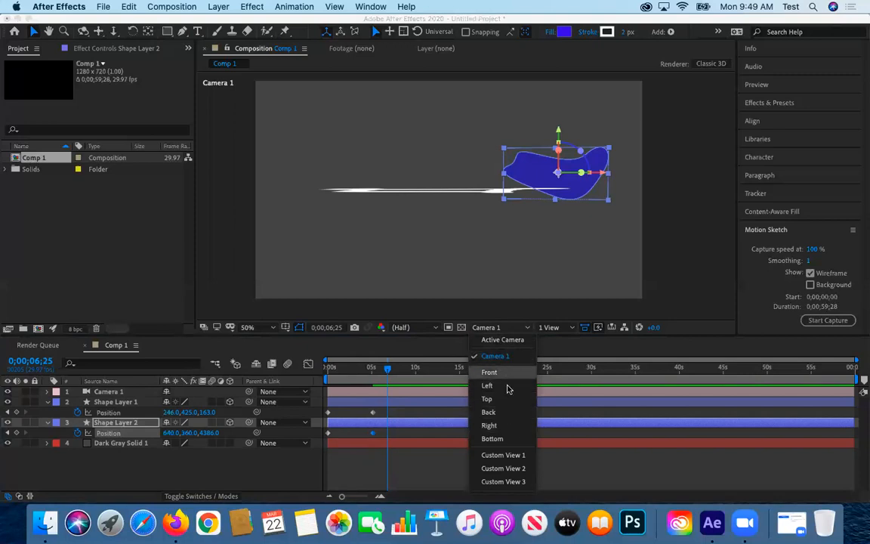
pyautogui.click(495, 328)
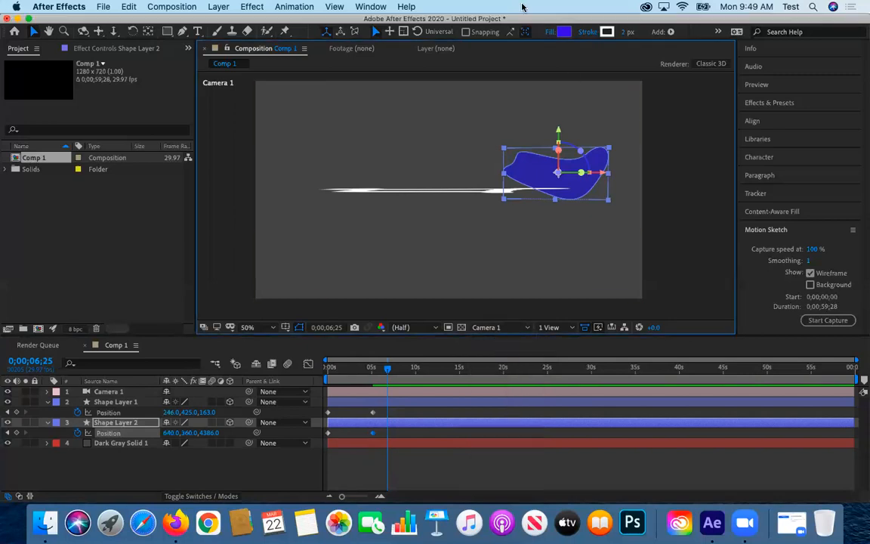